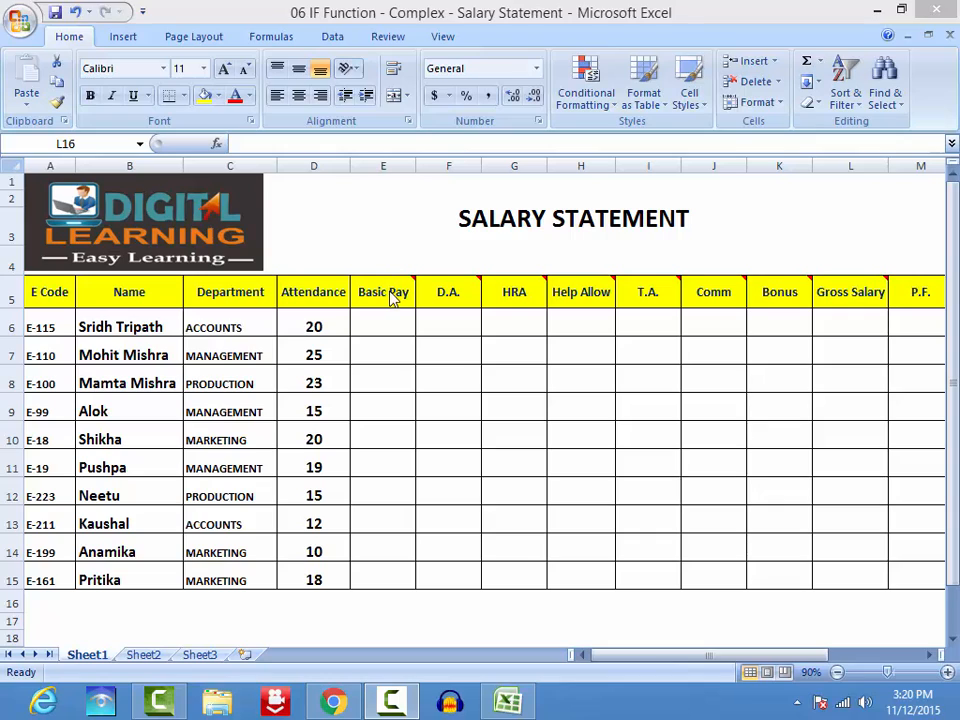
Step: Examine the comment on the Basic Pay header for the pay of each department and the IF formula
mouse_move(382, 296)
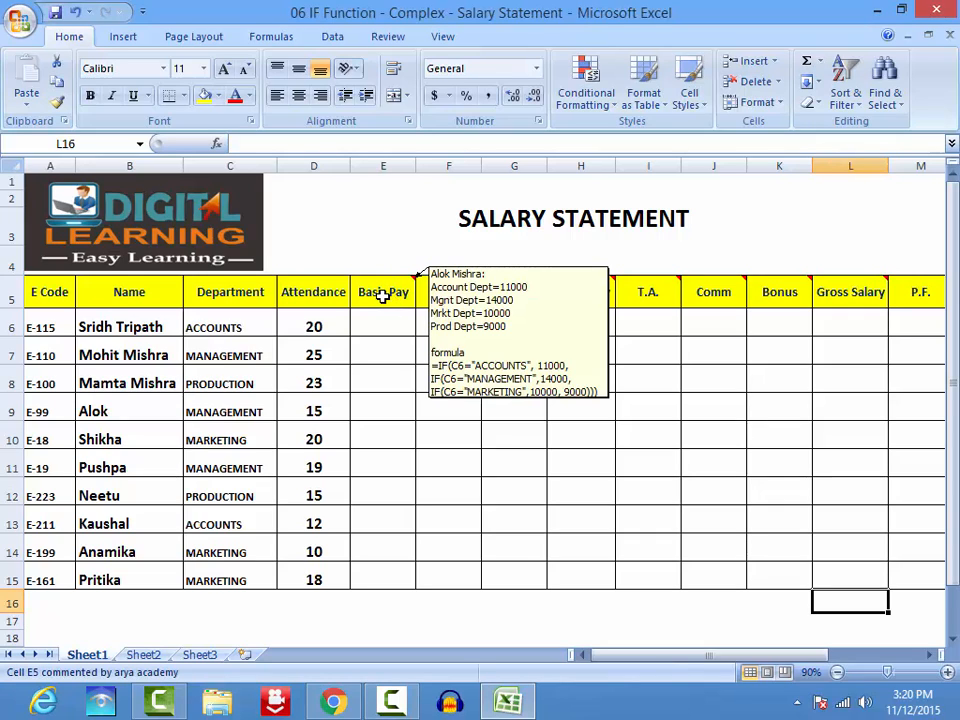
scroll(382, 296, "up", 1)
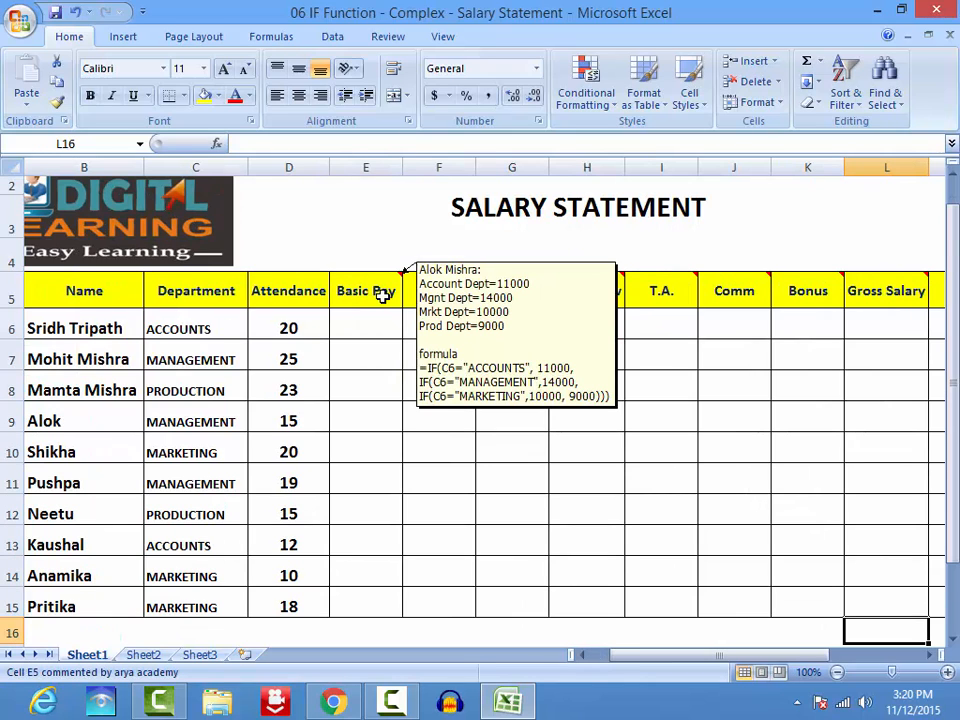
scroll(382, 296, "up", 1)
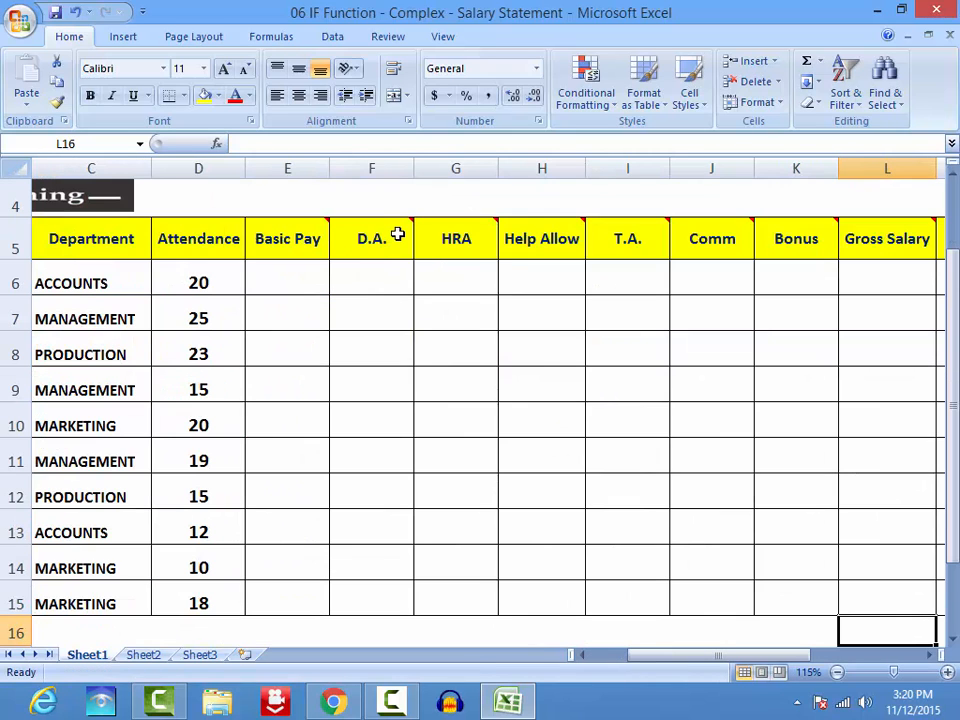
mouse_move(390, 240)
mouse_move(286, 240)
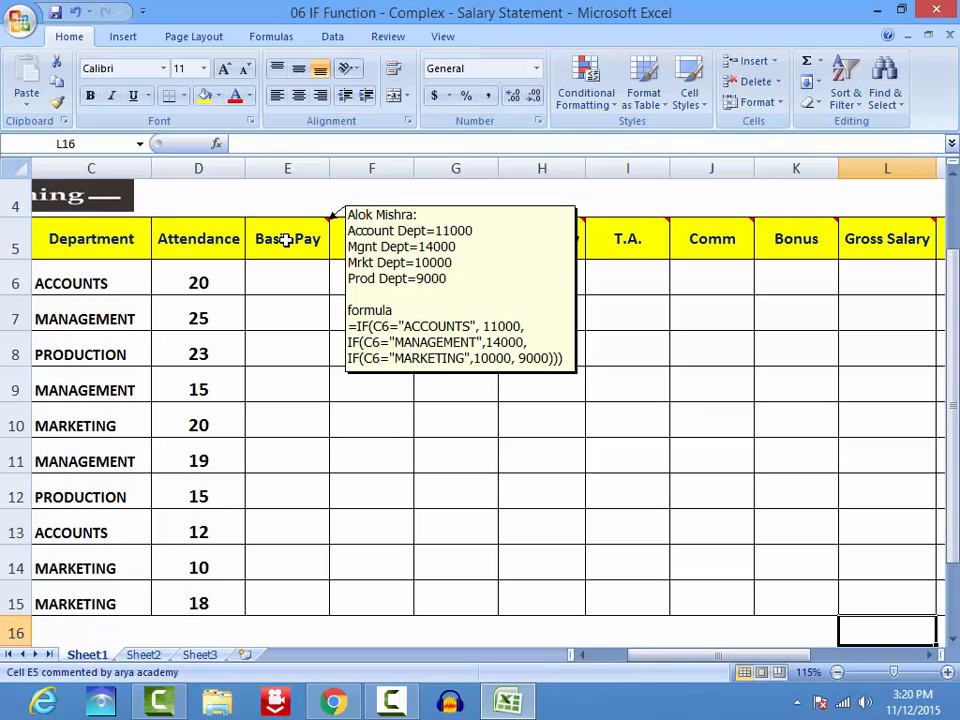
left_click(289, 285)
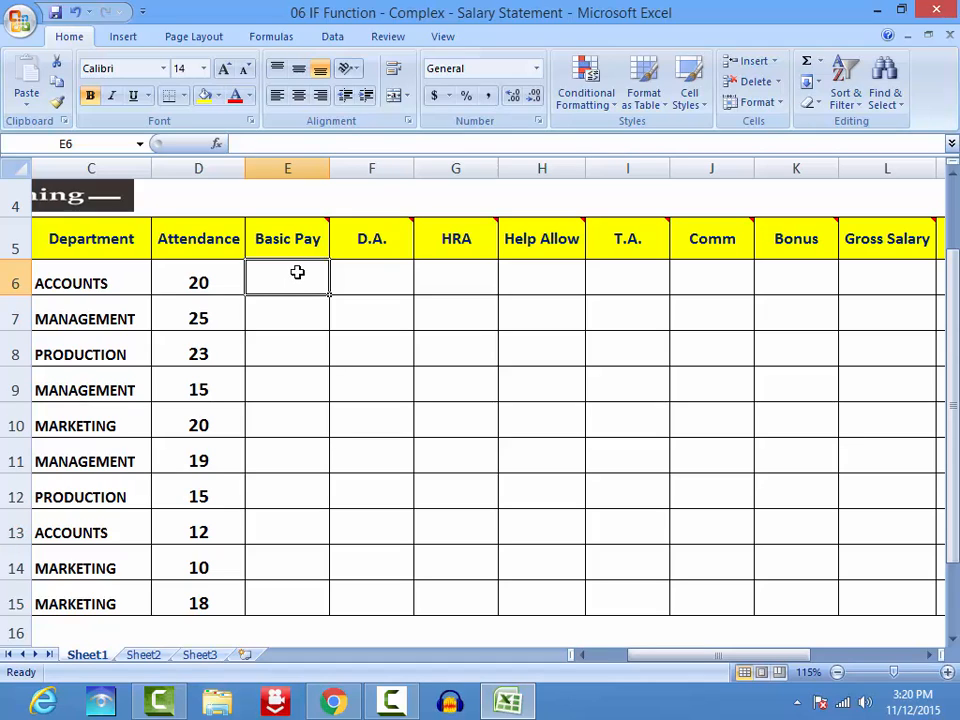
left_click(287, 237)
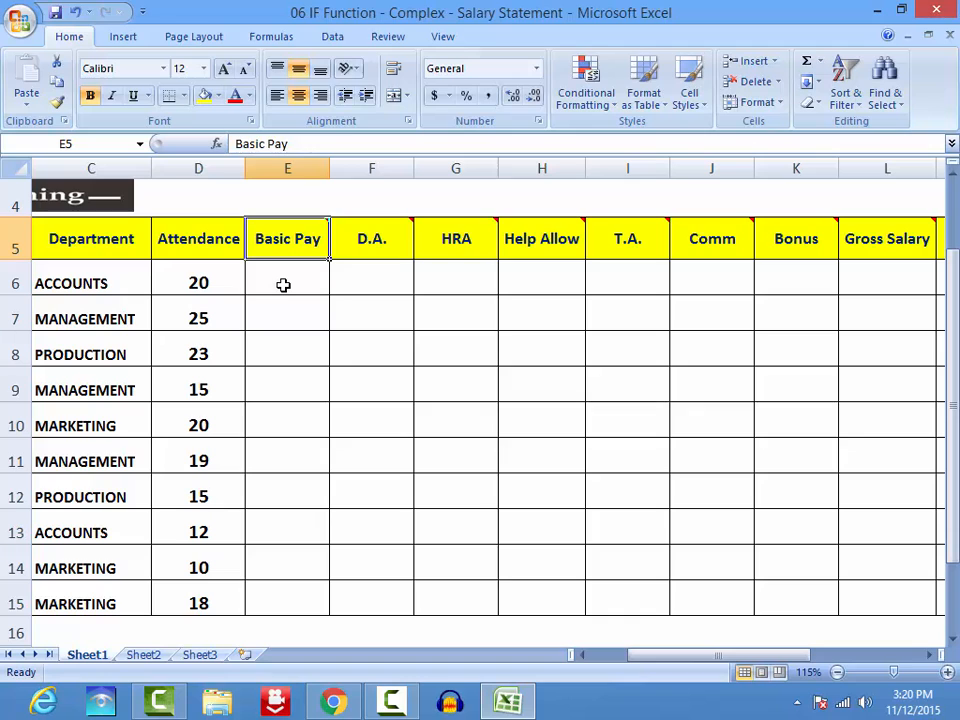
left_click(284, 284)
left_click(285, 240)
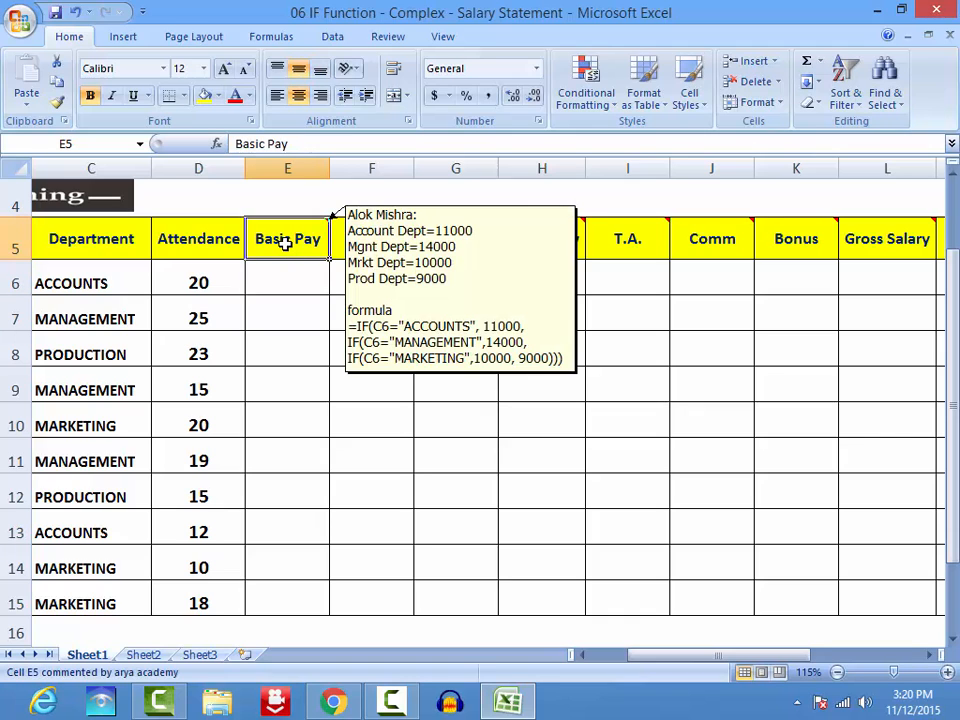
Step: Copy the nested IF formula from the Basic Pay header comment and paste it into cell E6
right_click(287, 245)
left_click(345, 447)
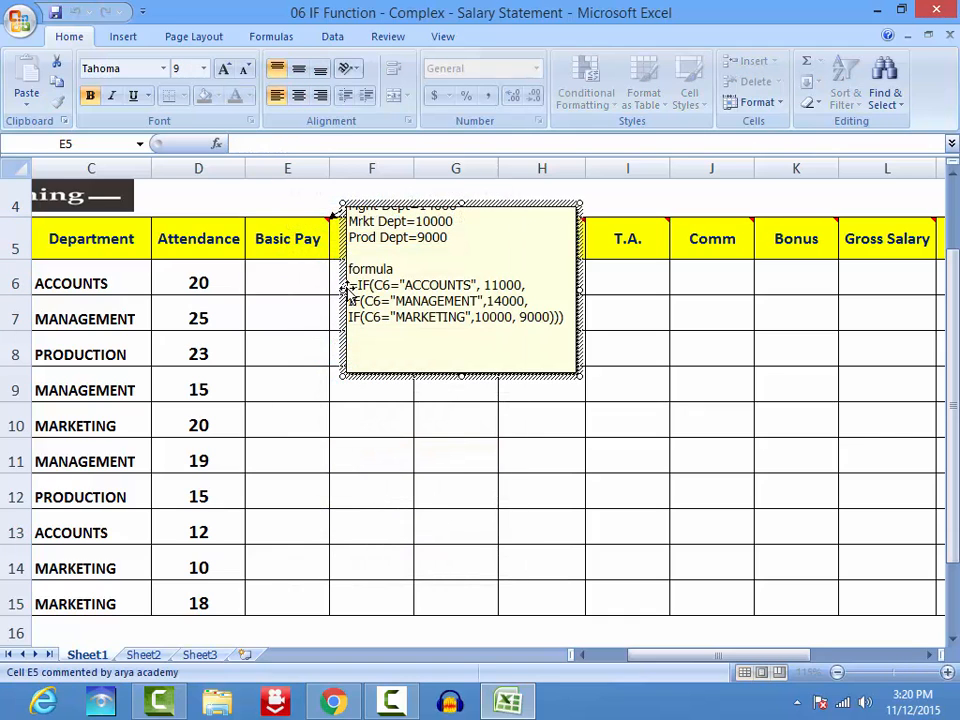
left_click_drag(351, 287, 455, 333)
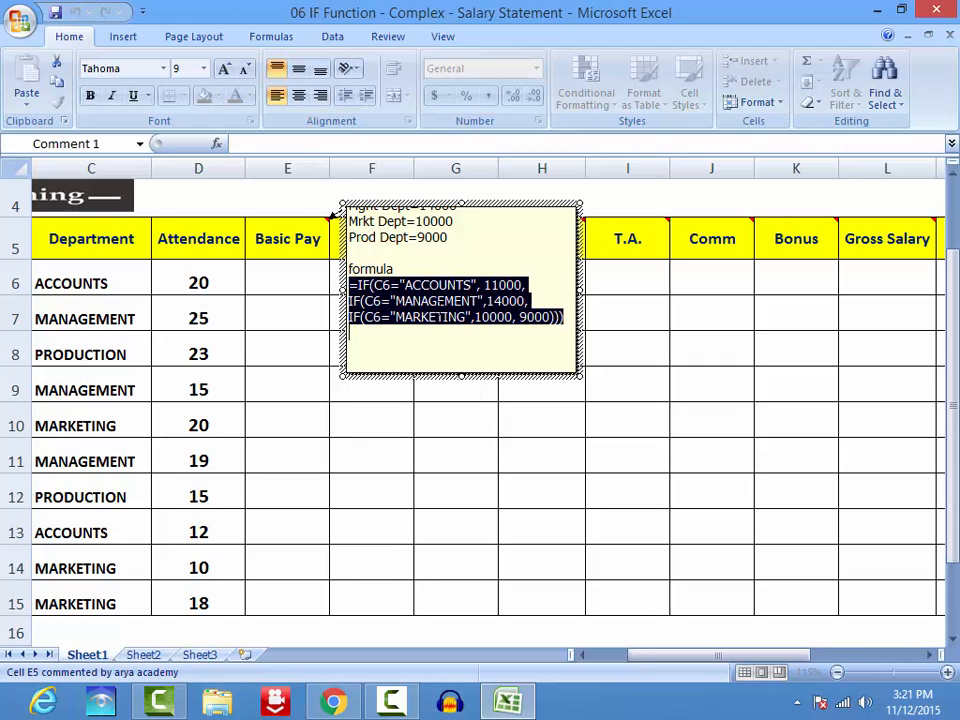
right_click(376, 299)
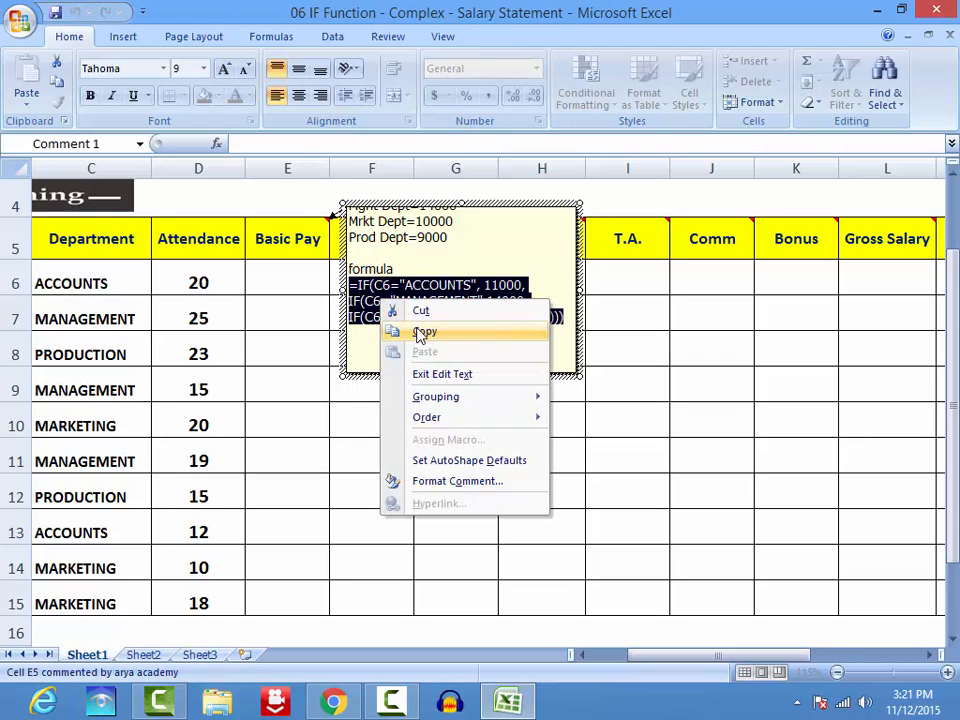
left_click(396, 331)
left_click(271, 283)
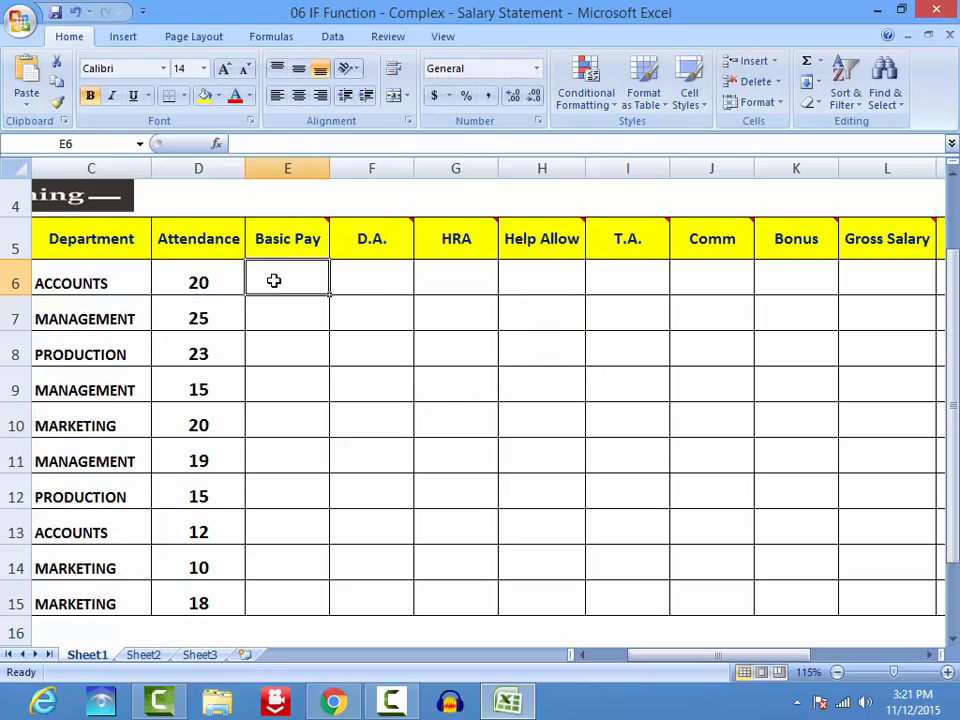
key("ctrl+v")
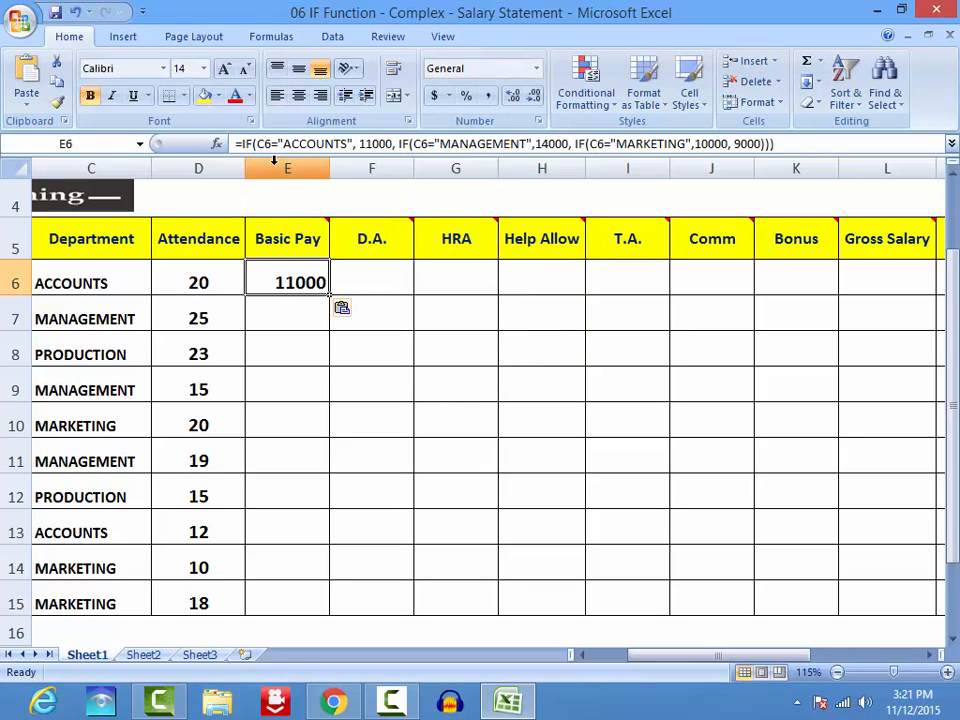
Step: Fill the Basic Pay formula from E6 down to E15 and check the results against the departments and the header comment
left_click(335, 281)
left_click(313, 280)
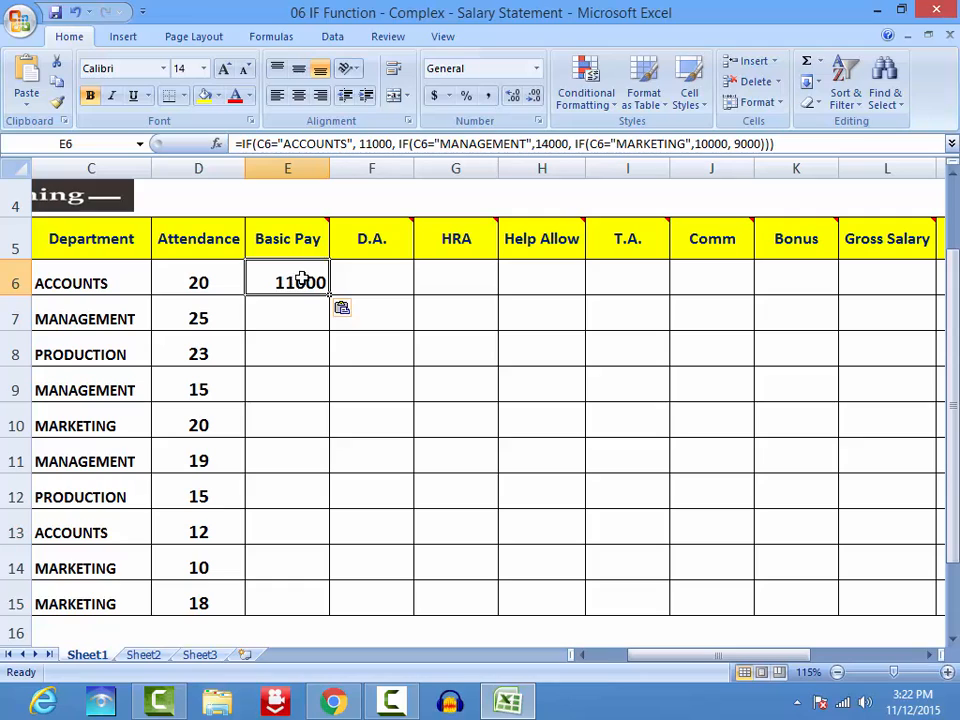
left_click(382, 316)
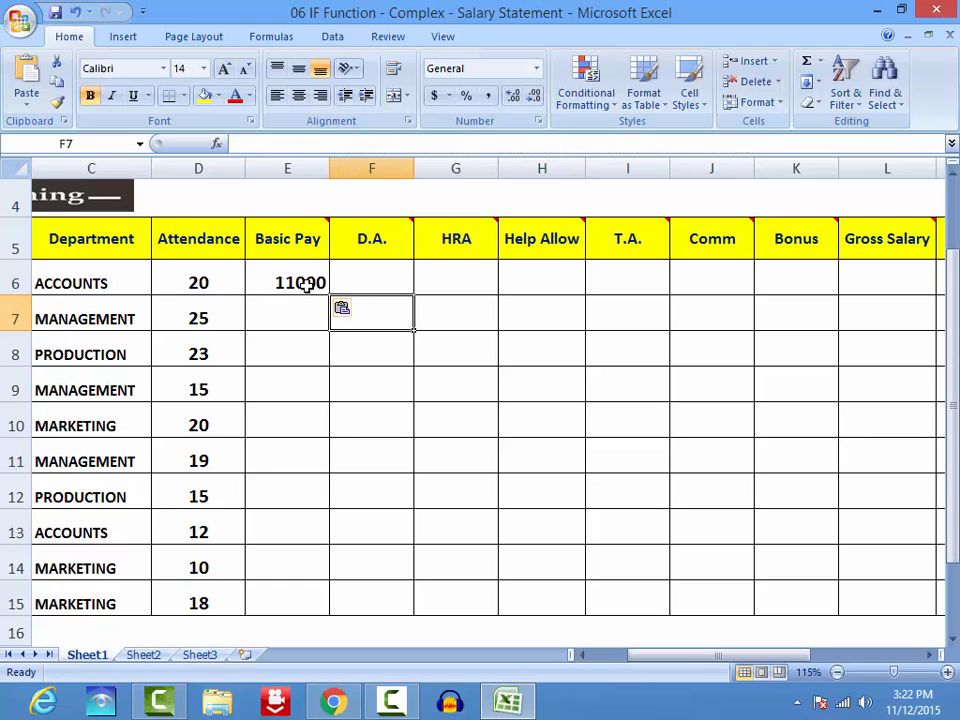
left_click(318, 284)
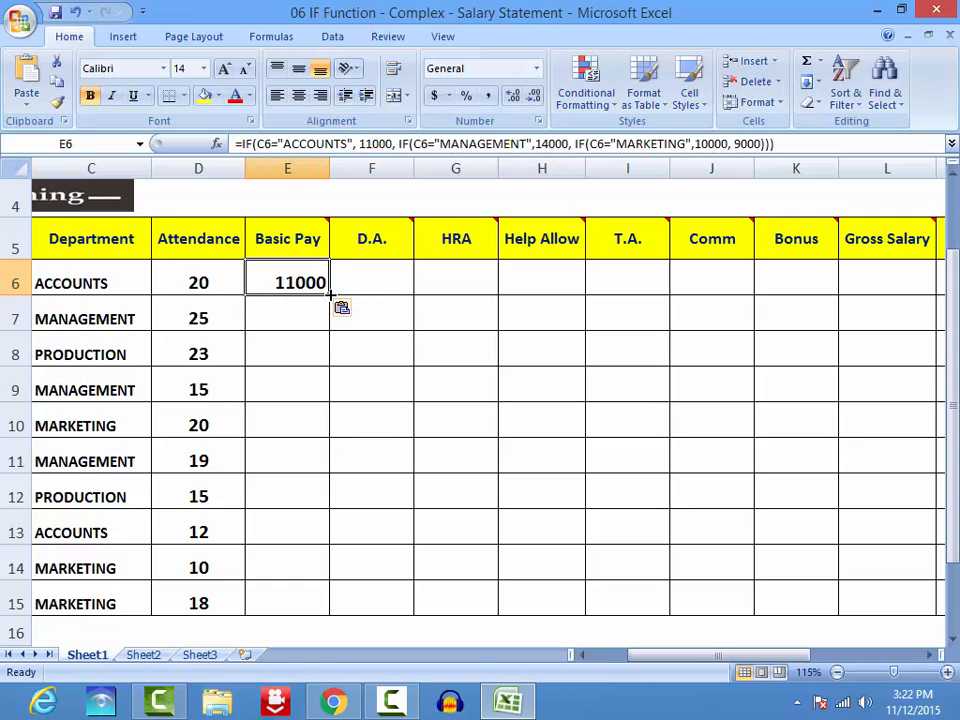
left_click_drag(329, 303, 304, 611)
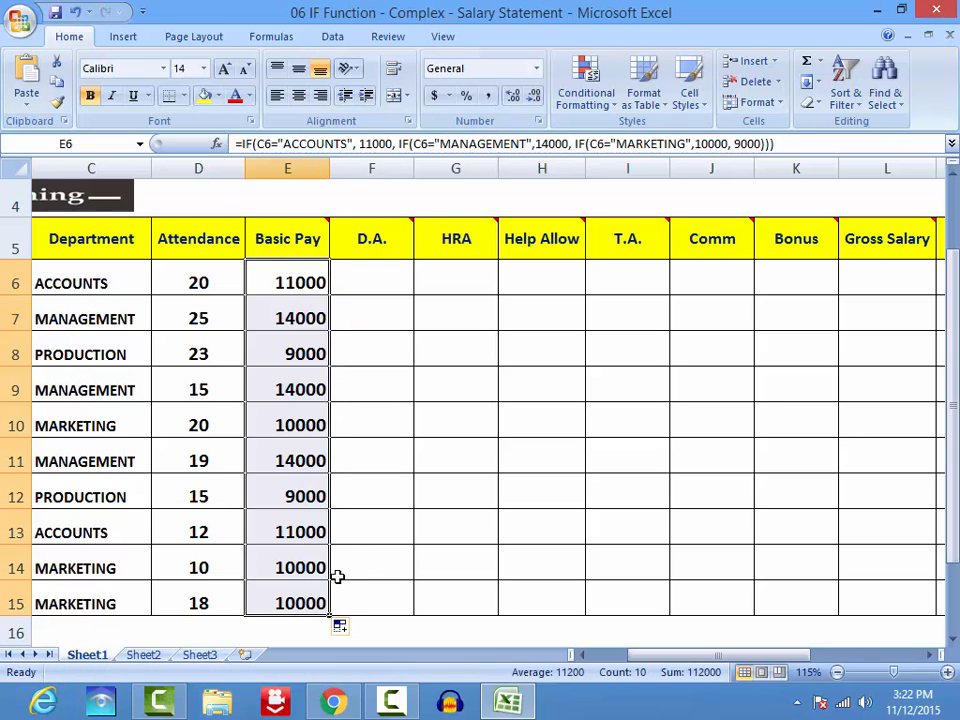
left_click(383, 558)
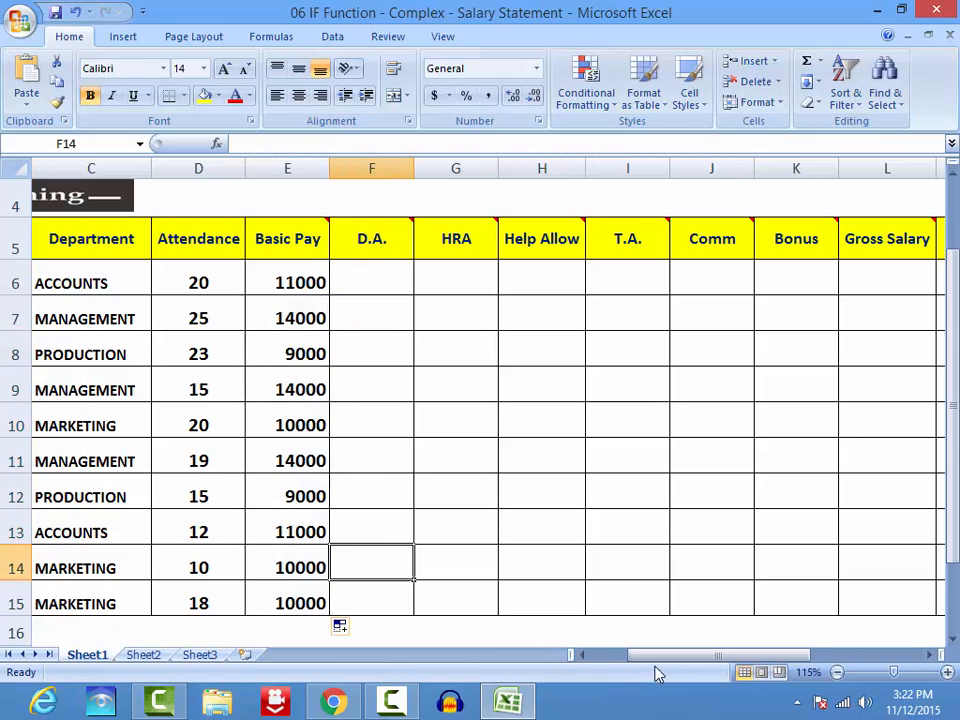
left_click_drag(660, 665, 628, 666)
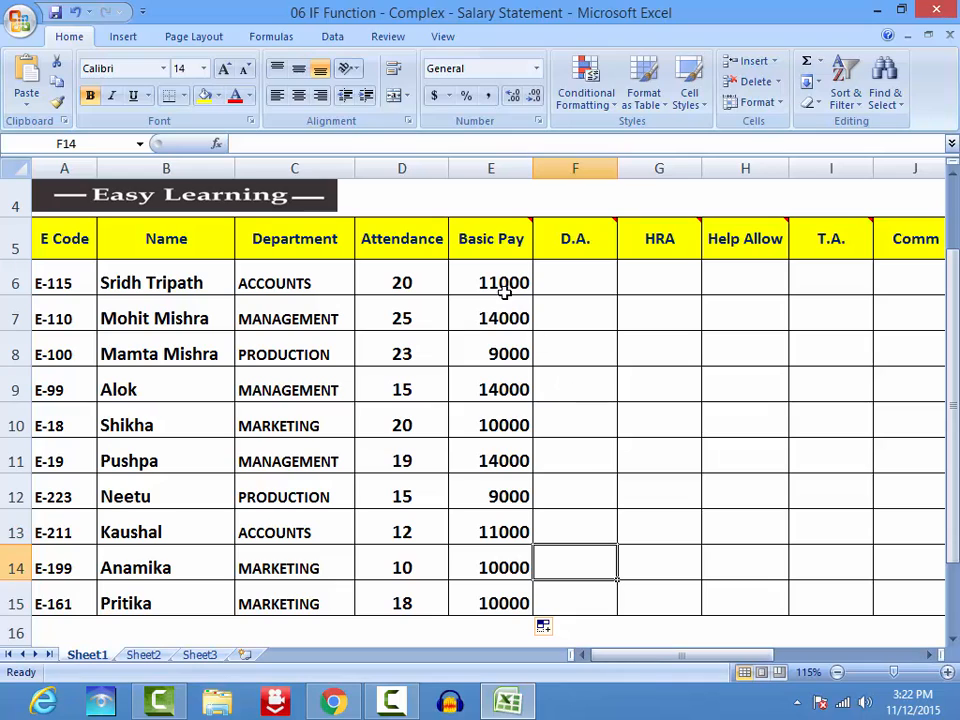
left_click(278, 283)
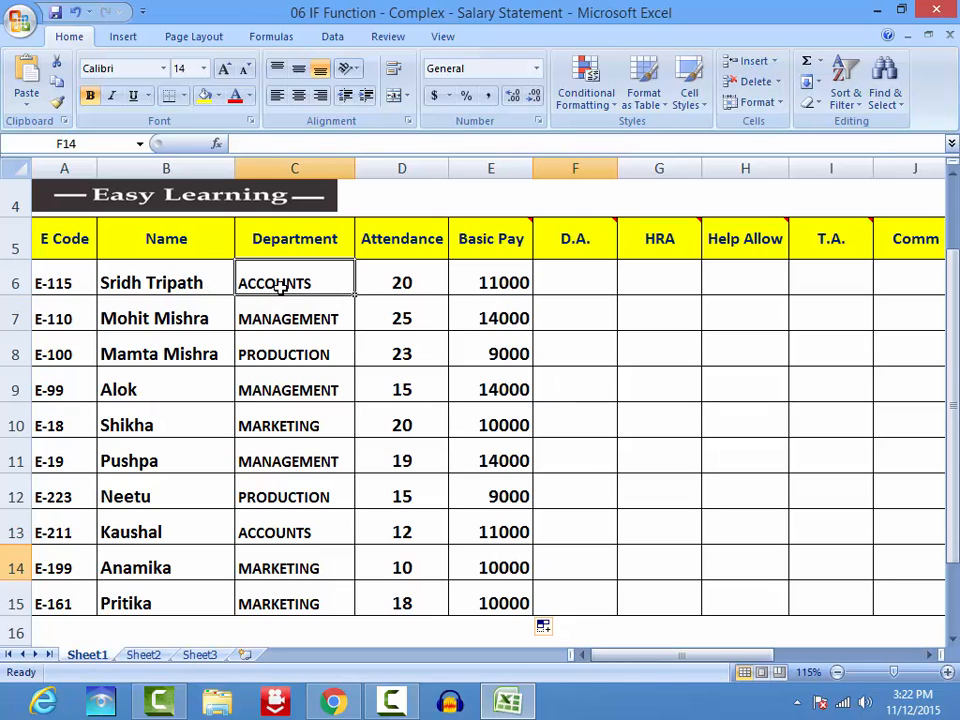
left_click(494, 287)
mouse_move(491, 230)
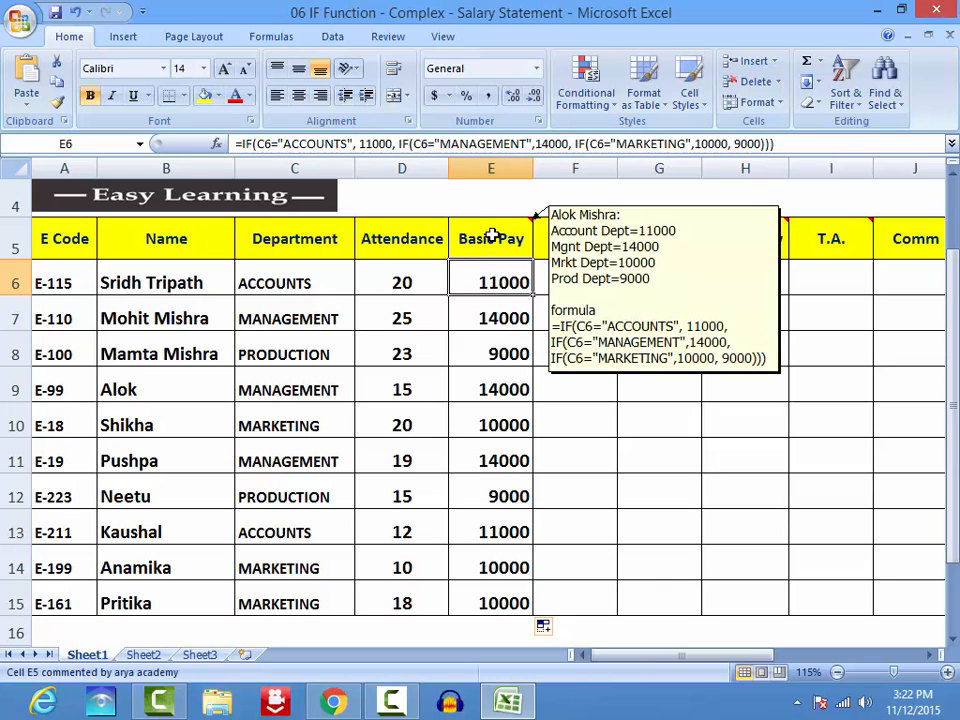
left_click(493, 320)
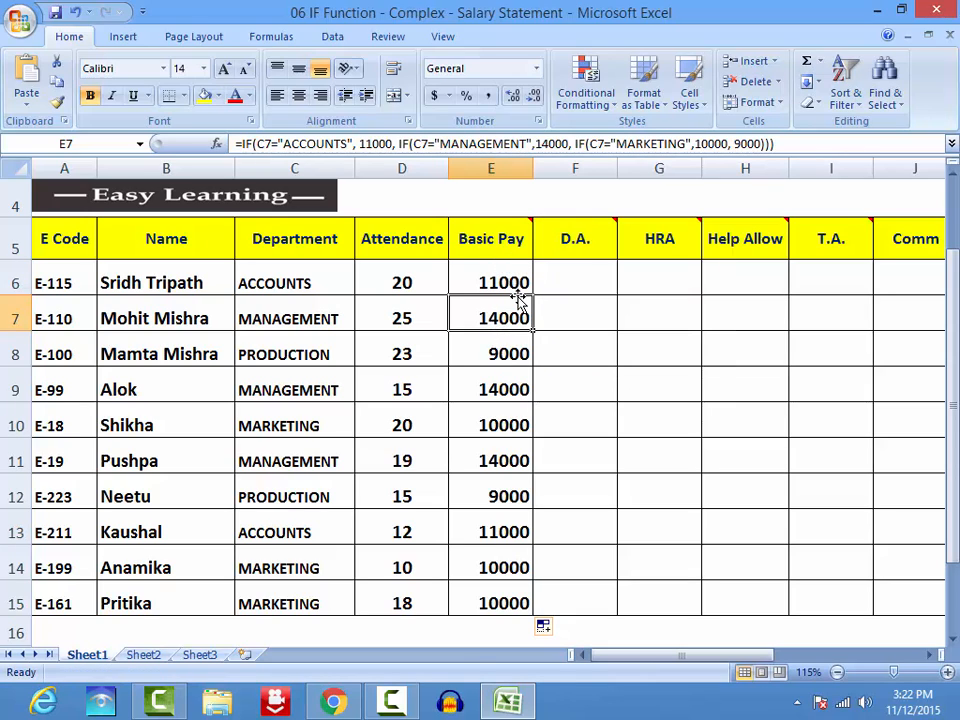
Step: Copy the nested IF formula from the D.A. header comment and paste it into cell F6
left_click(584, 272)
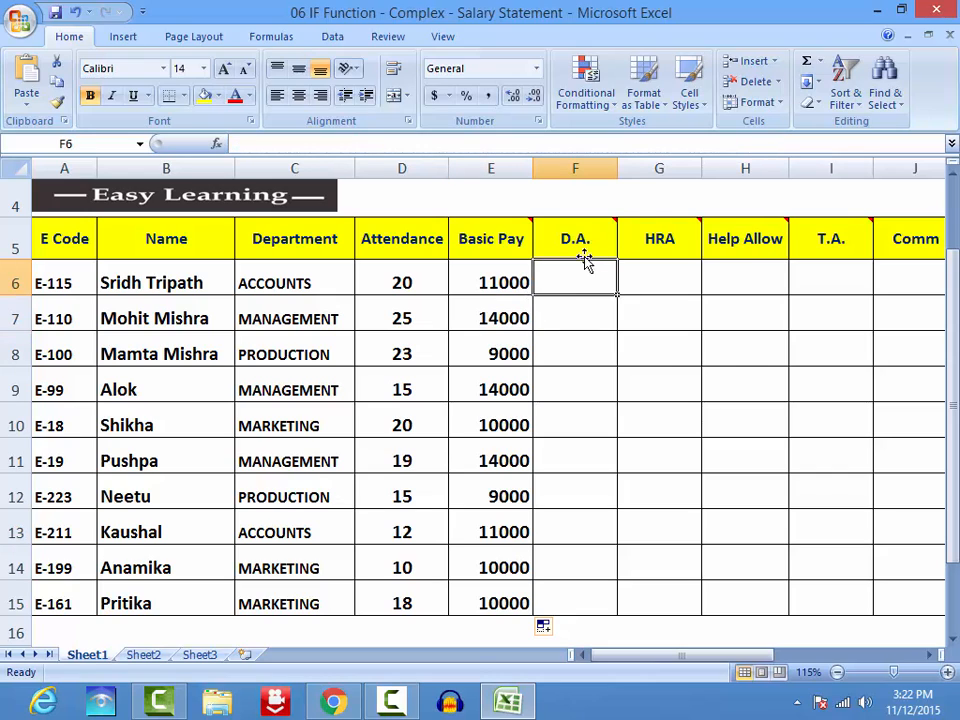
left_click(580, 248)
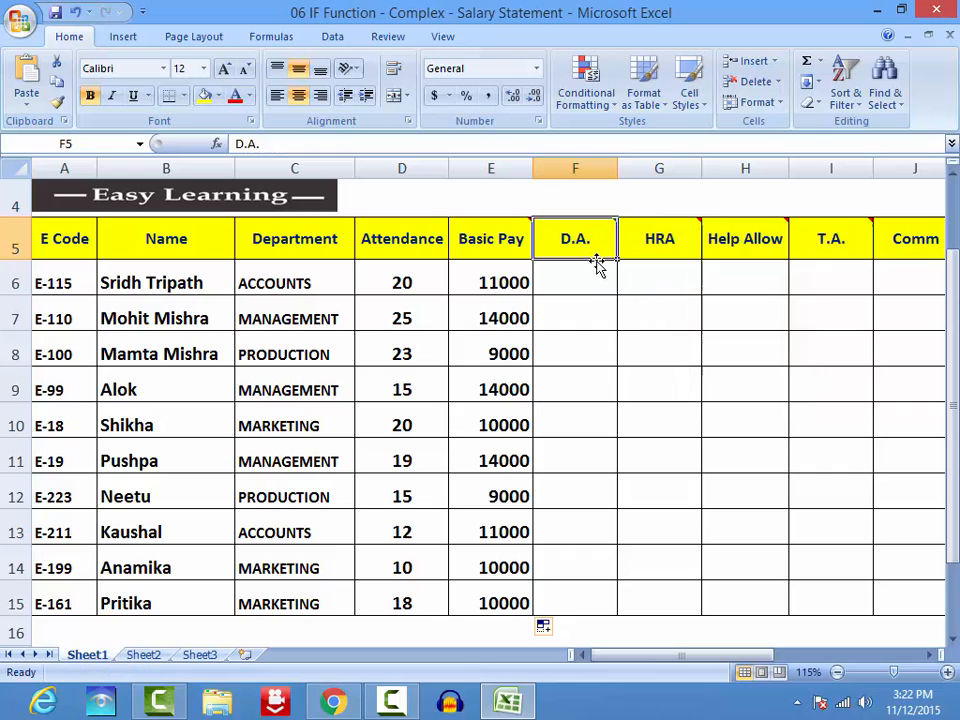
mouse_move(595, 240)
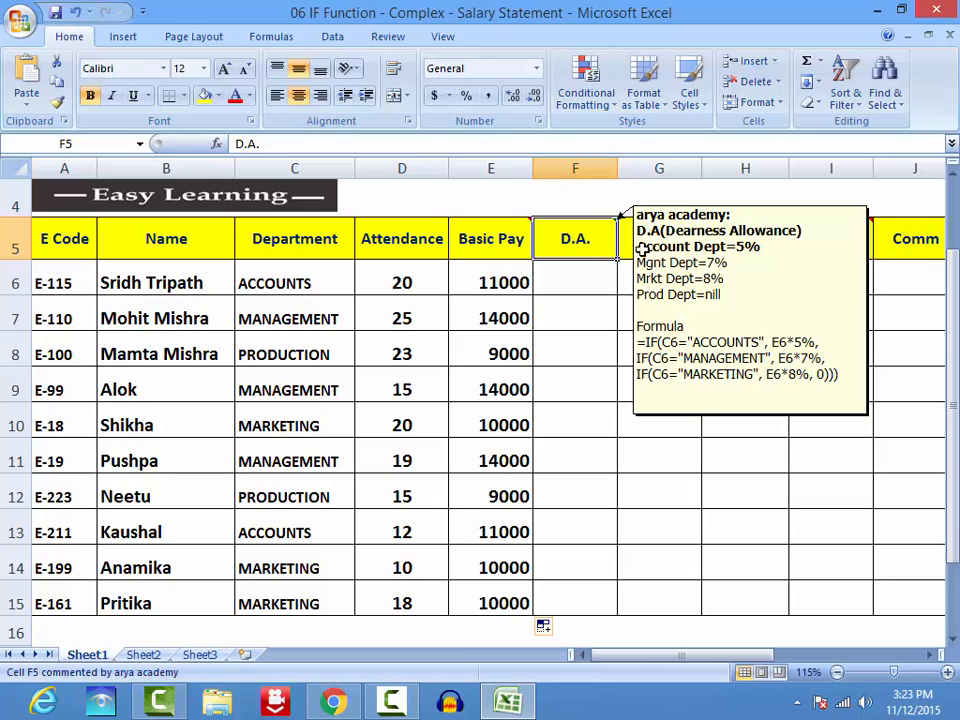
right_click(590, 250)
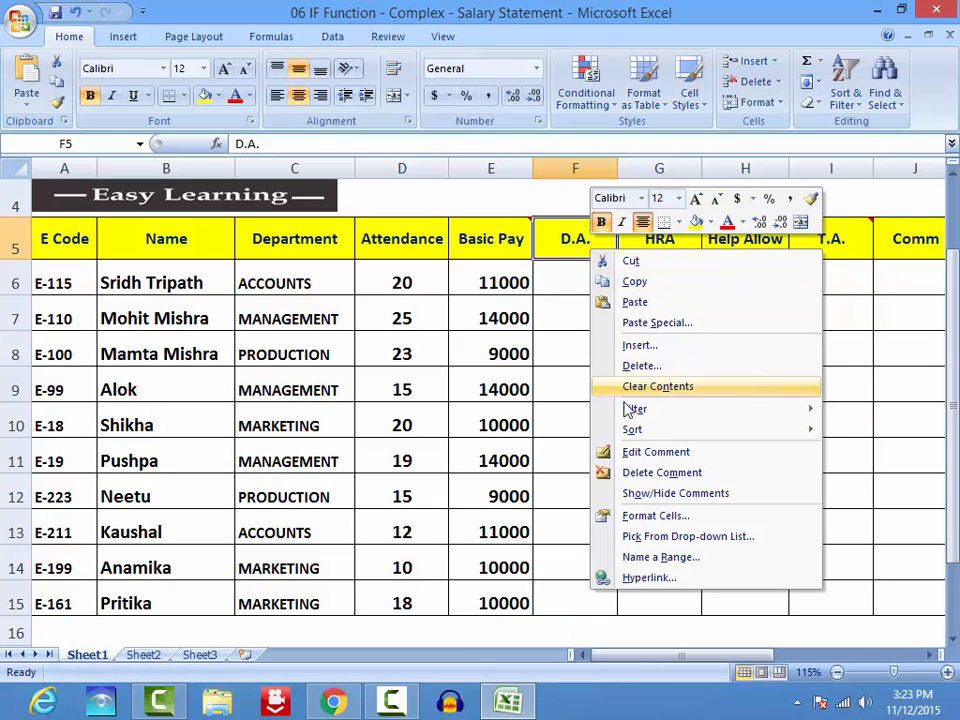
left_click(643, 452)
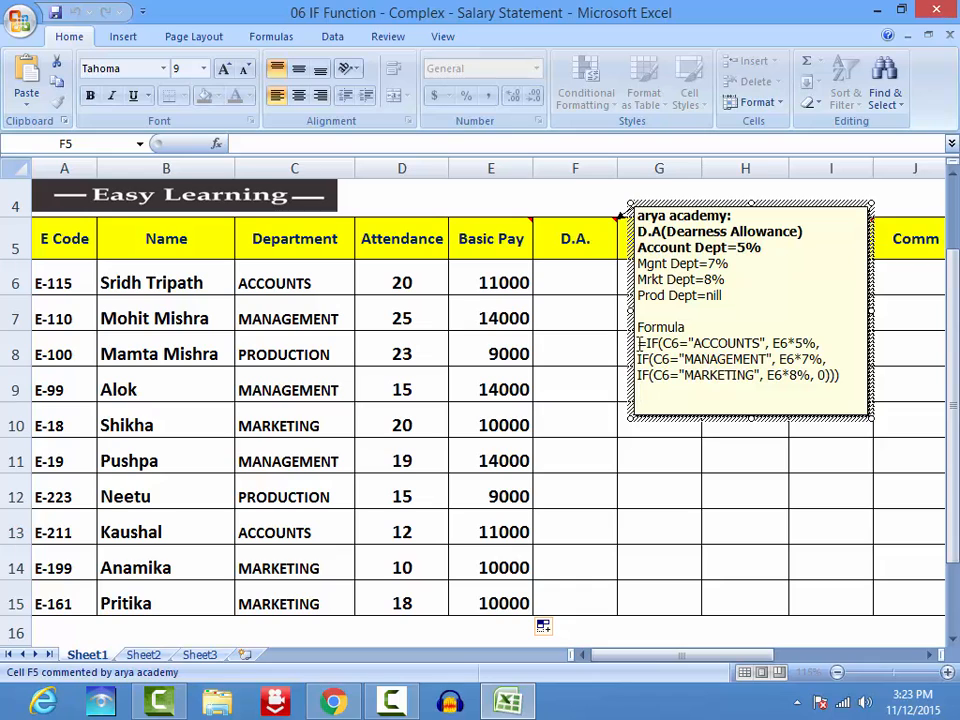
left_click_drag(640, 343, 750, 397)
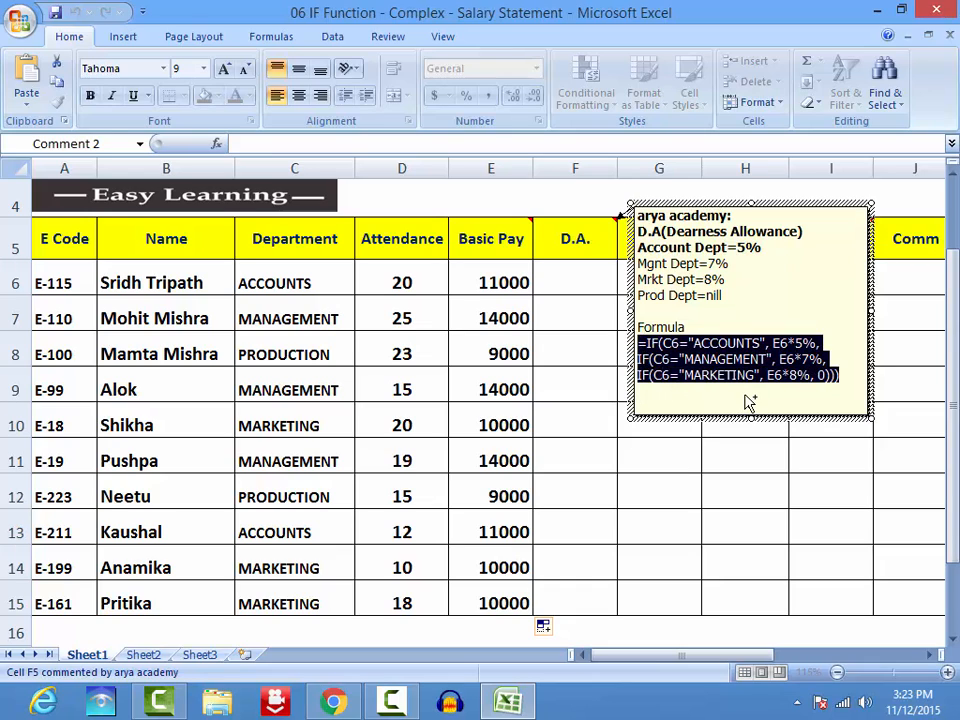
key("ctrl+c")
left_click(576, 290)
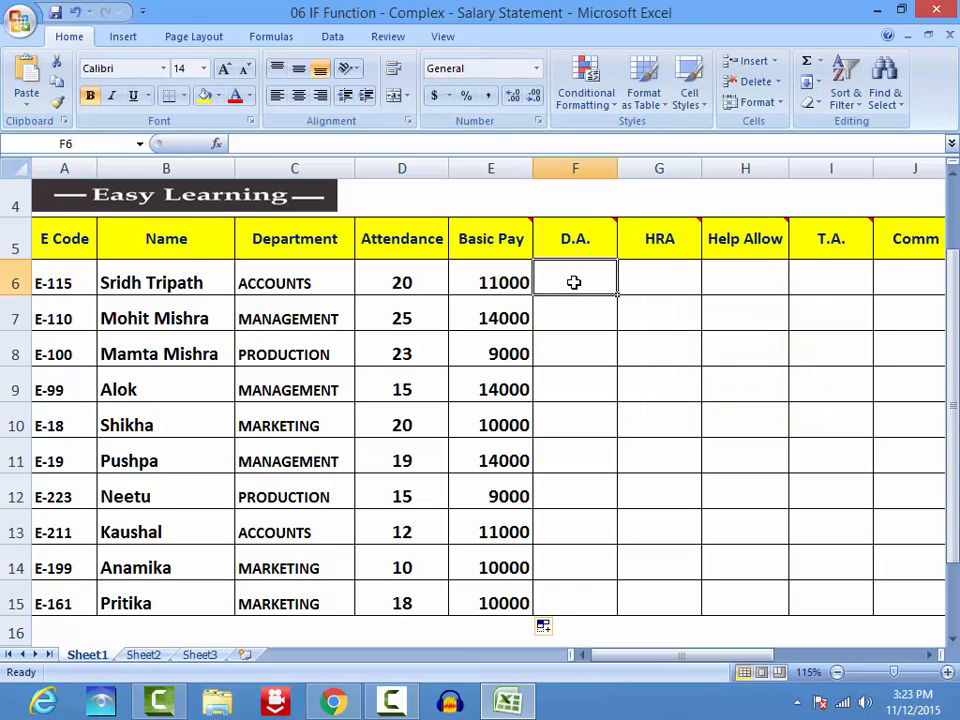
key("ctrl+v")
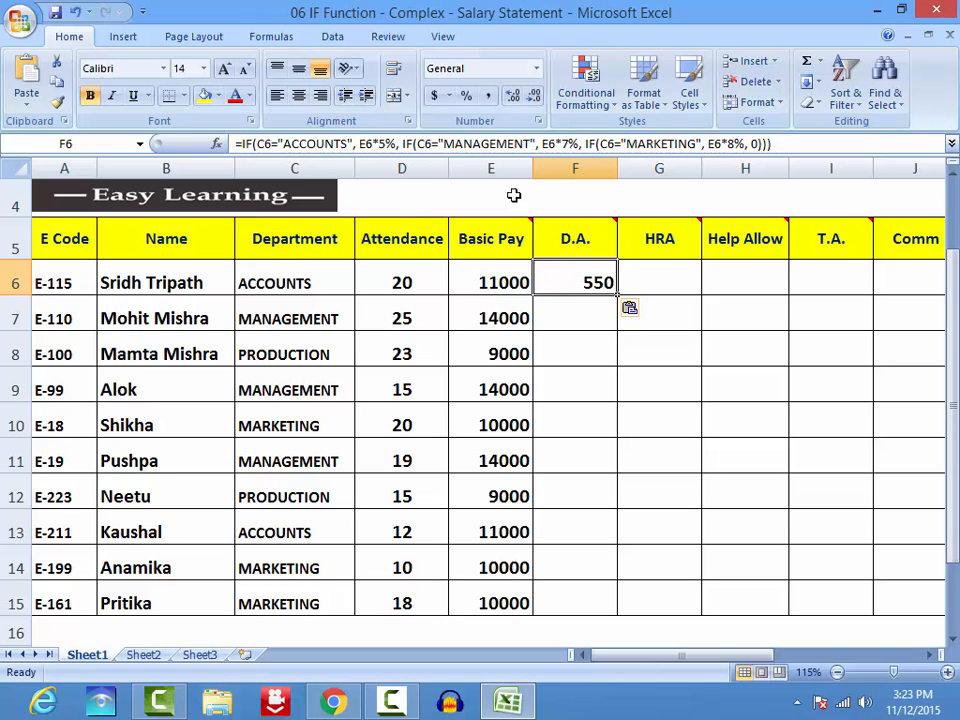
Step: Fill the D.A. formula from F6 down to F15
mouse_move(483, 239)
left_click_drag(617, 296, 598, 603)
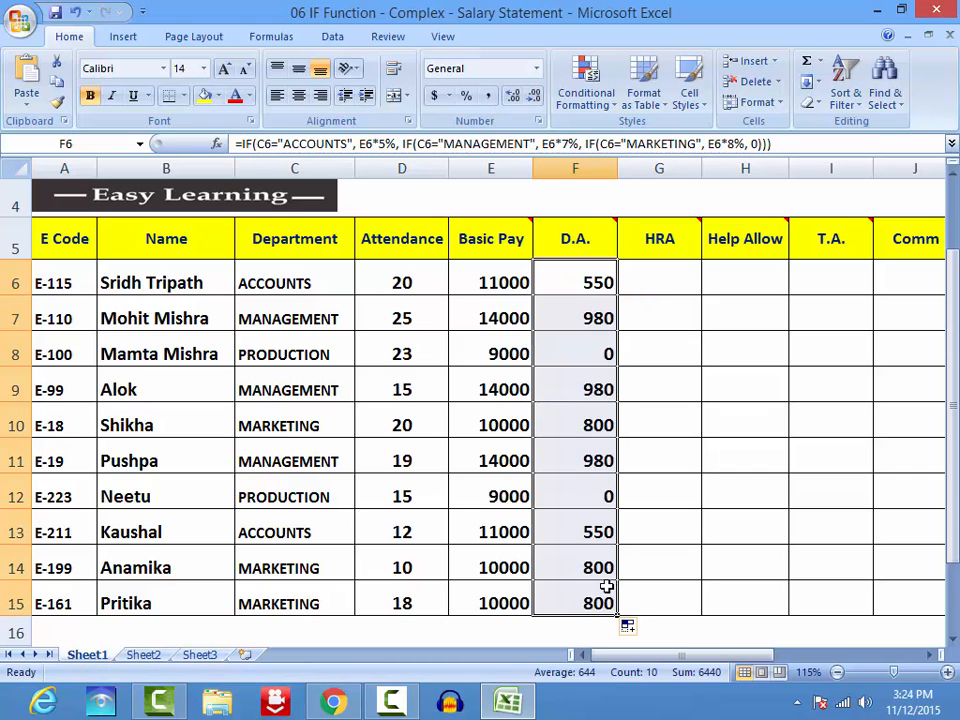
left_click(687, 479)
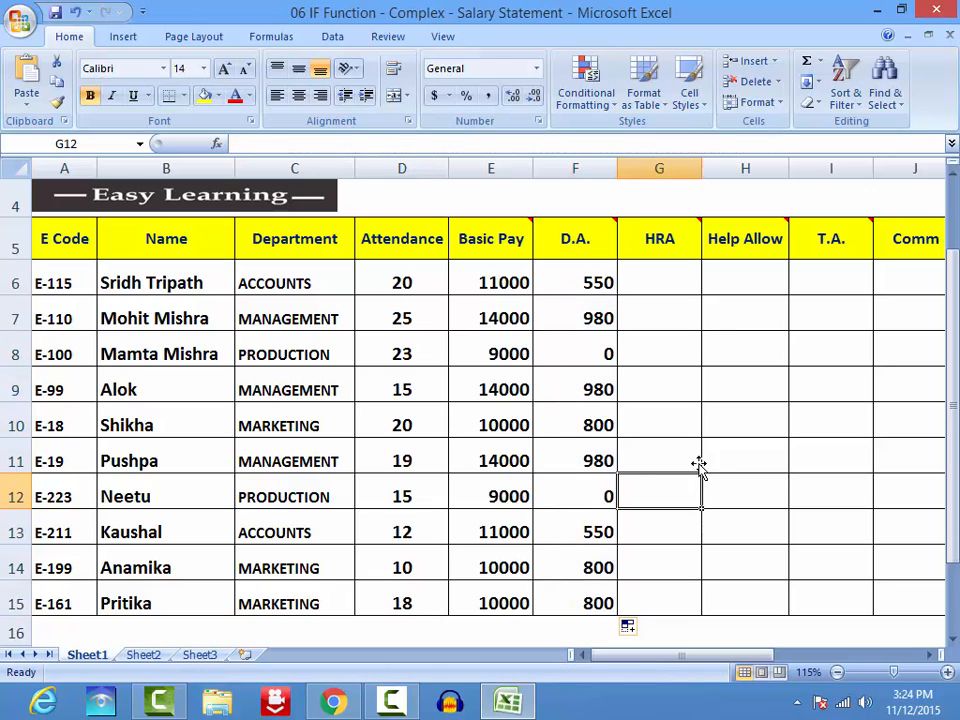
Step: Copy the formula =(E6+F6)*5% from the HRA header comment into cell G6 and fill it down to G15
left_click(673, 282)
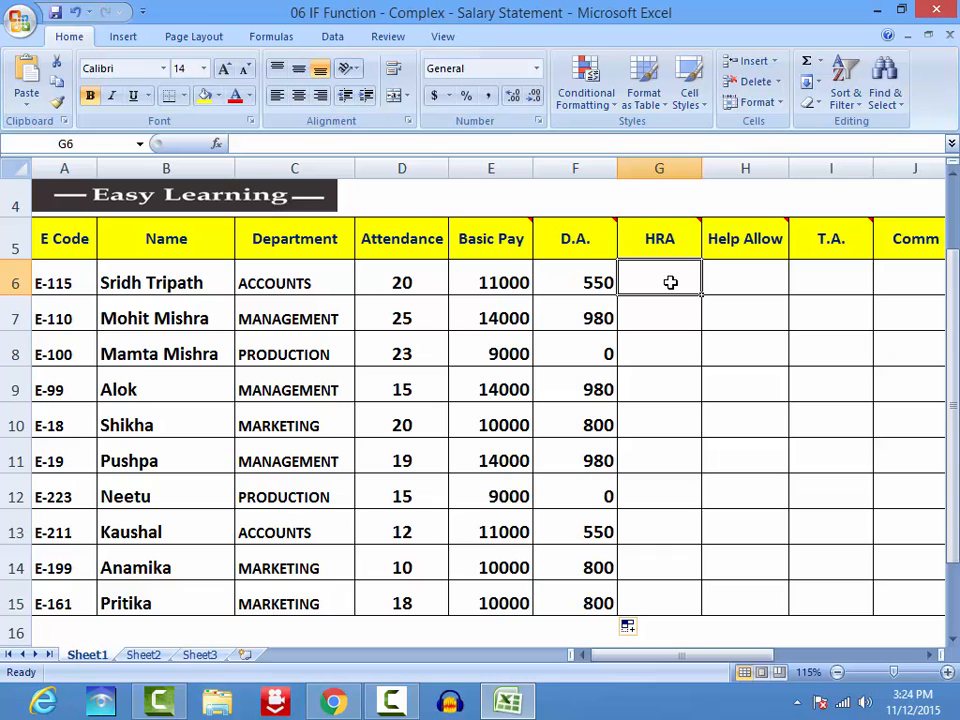
right_click(677, 244)
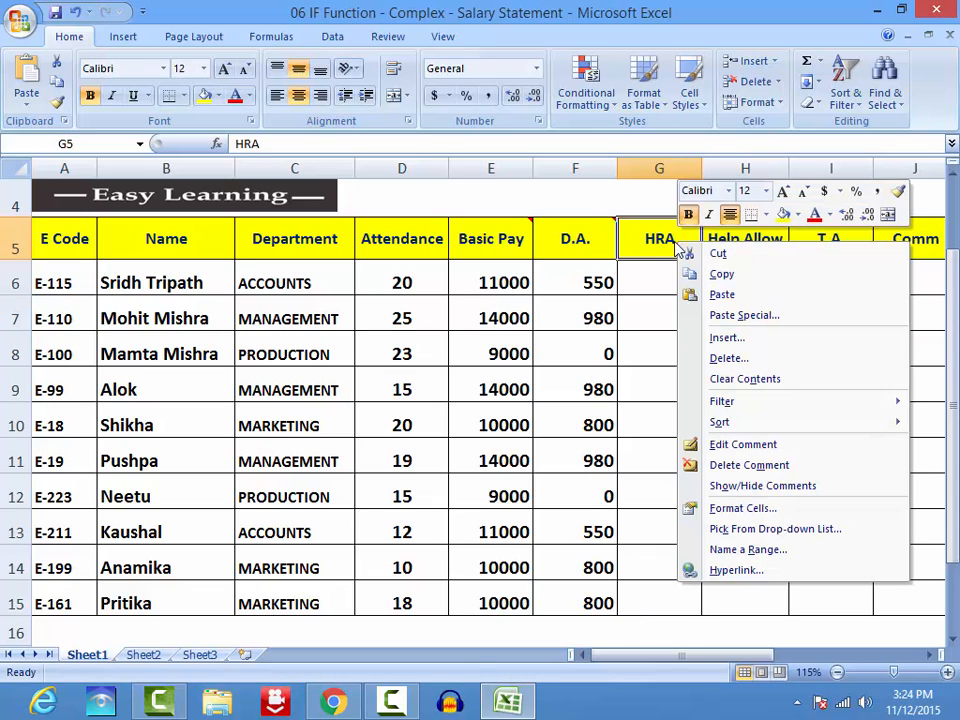
left_click(728, 446)
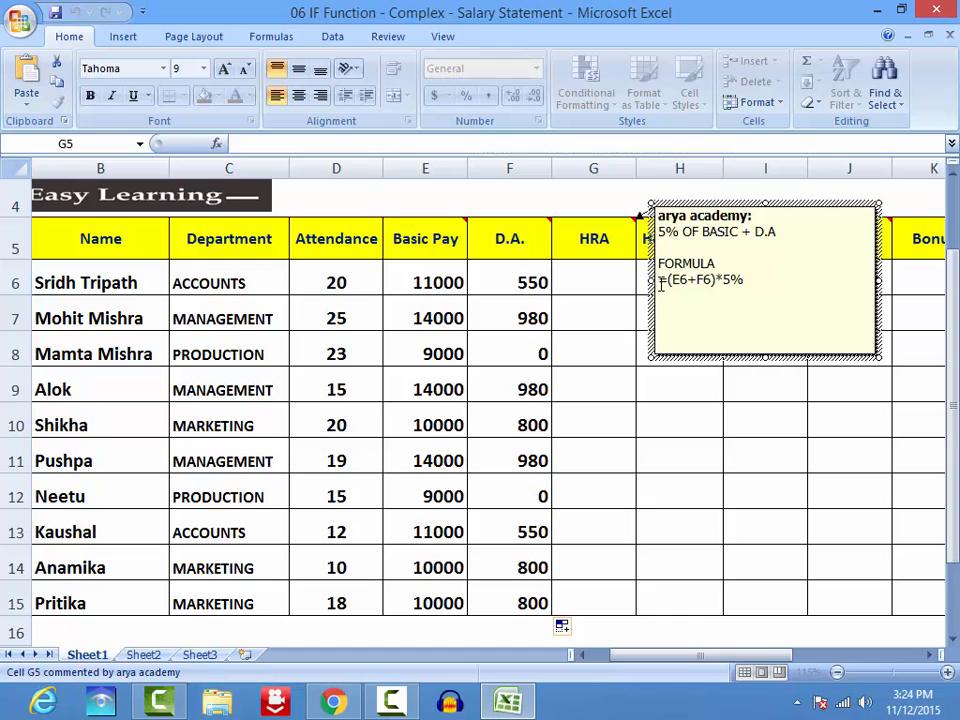
left_click_drag(660, 280, 767, 282)
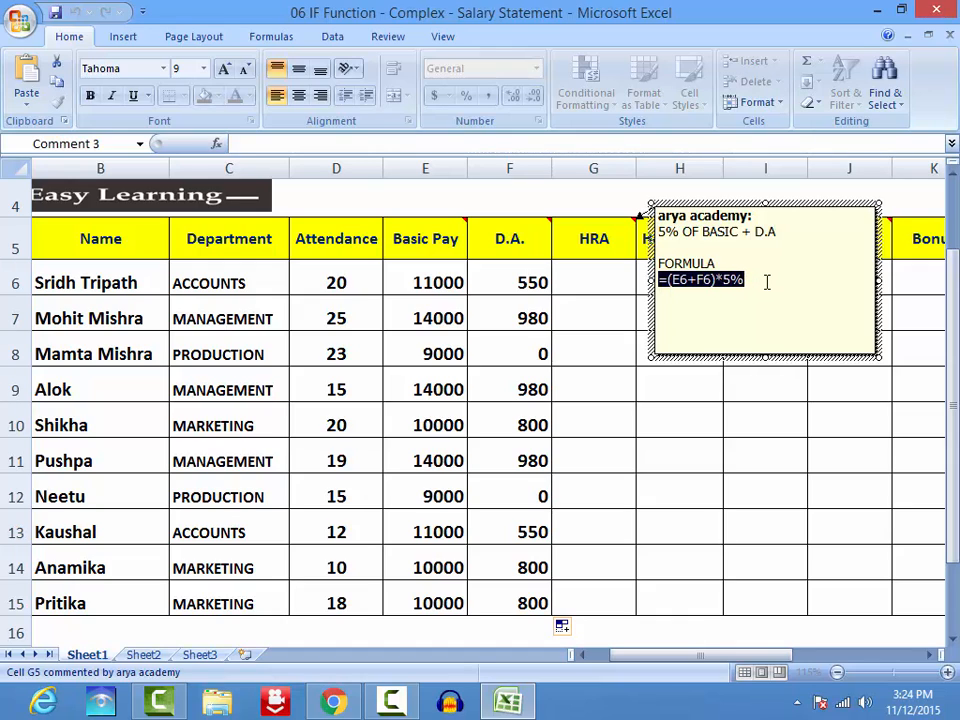
left_click(602, 277)
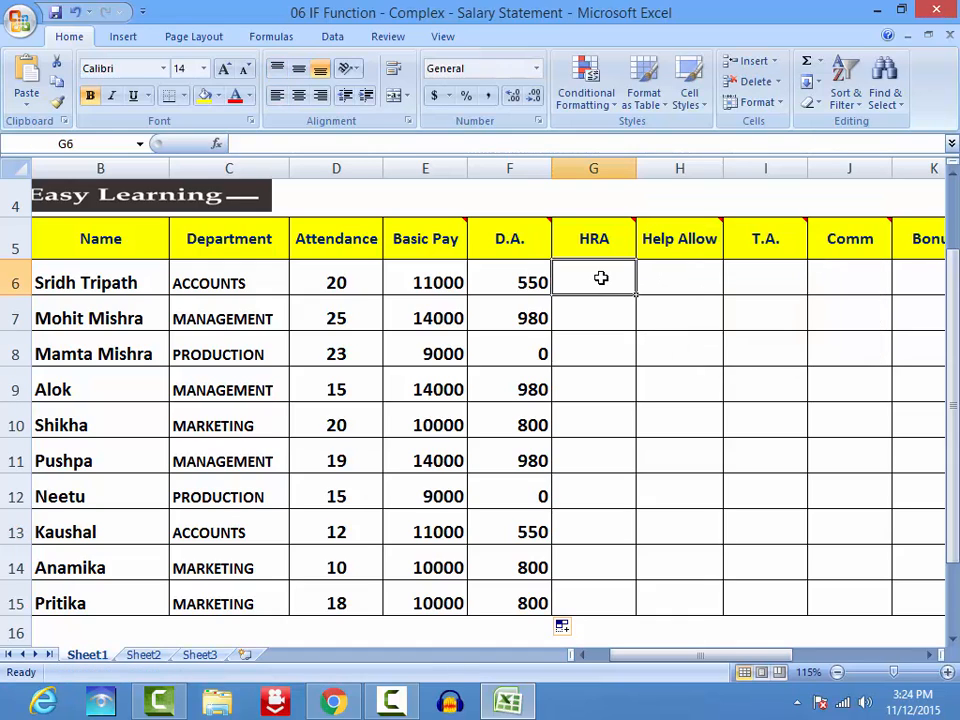
key("ctrl+v")
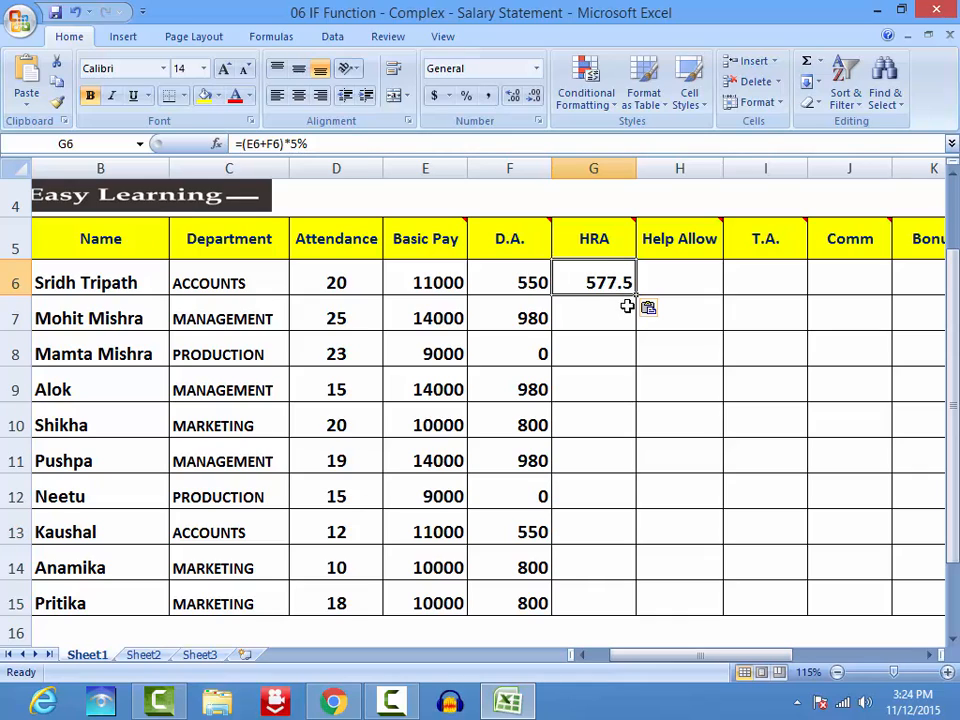
left_click_drag(636, 298, 617, 613)
left_click(679, 538)
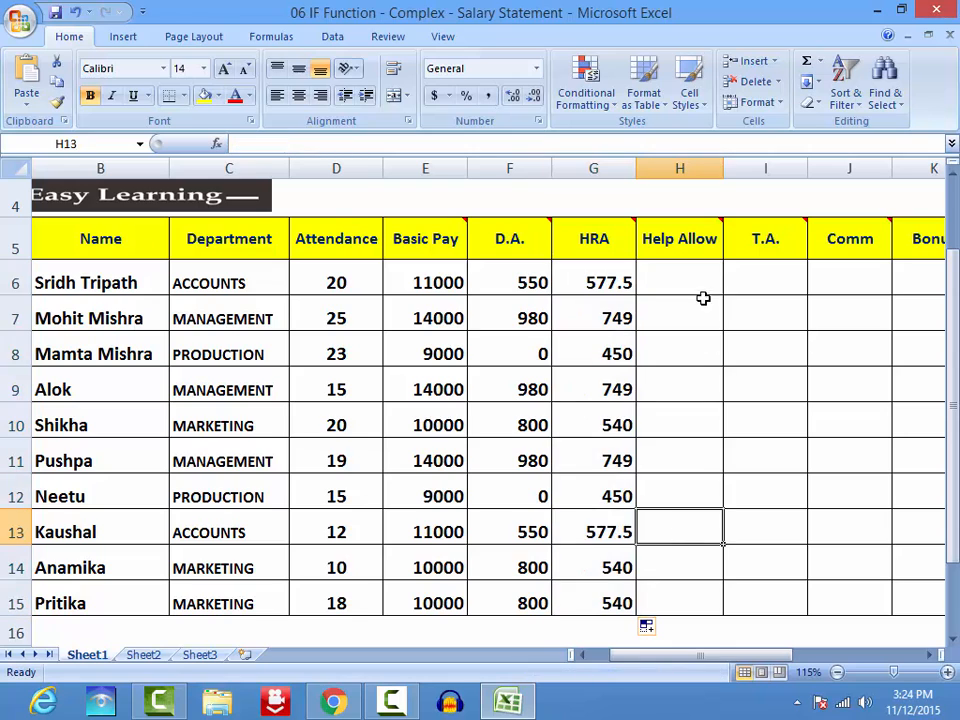
Step: Copy the nested IF formula from the Help Allow header comment into cell H6 and fill it down to H15
left_click(692, 278)
right_click(691, 249)
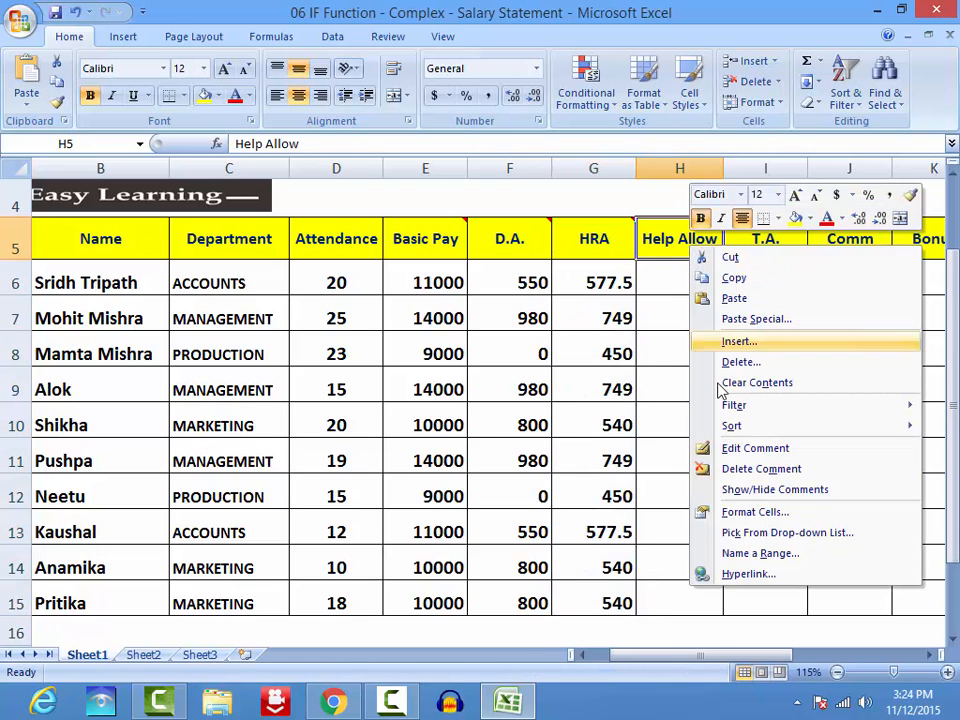
left_click(740, 448)
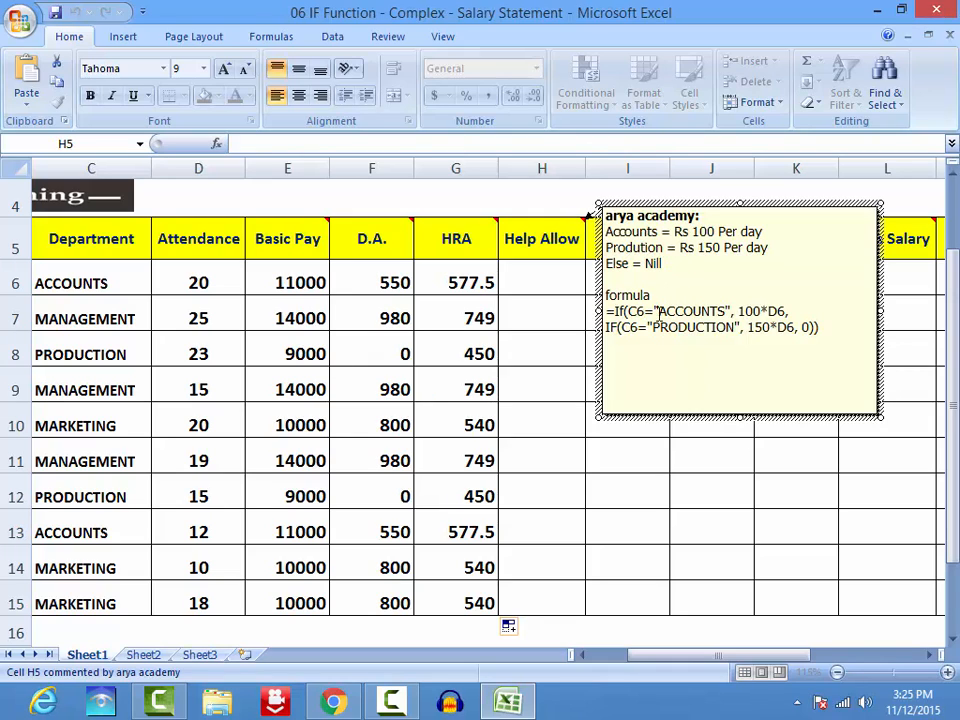
left_click_drag(608, 310, 762, 333)
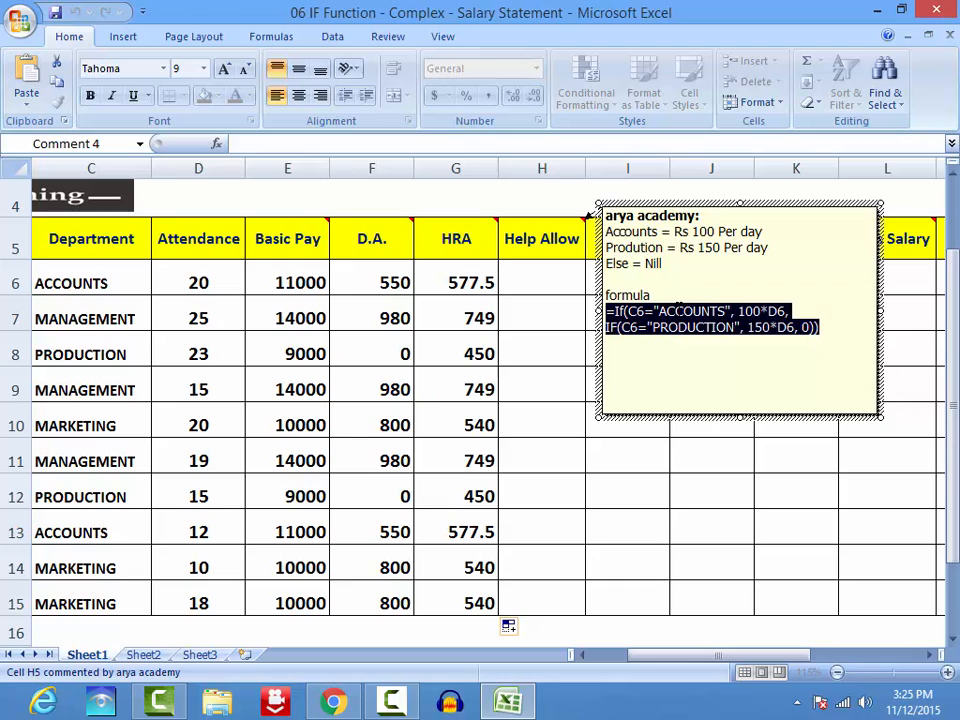
right_click(676, 316)
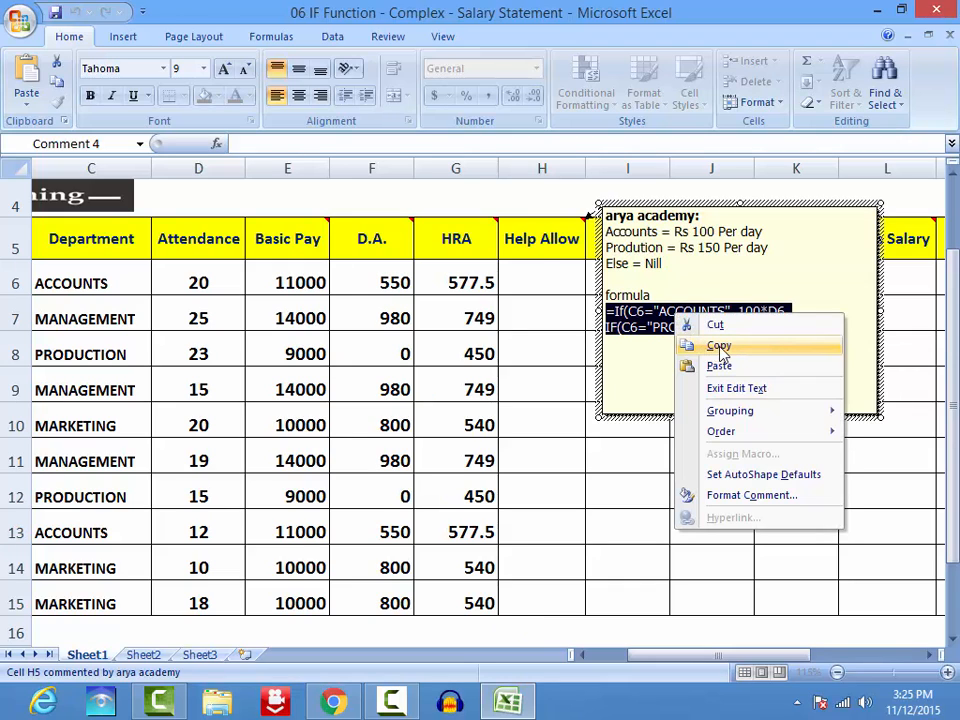
left_click(719, 346)
left_click(555, 268)
right_click(545, 284)
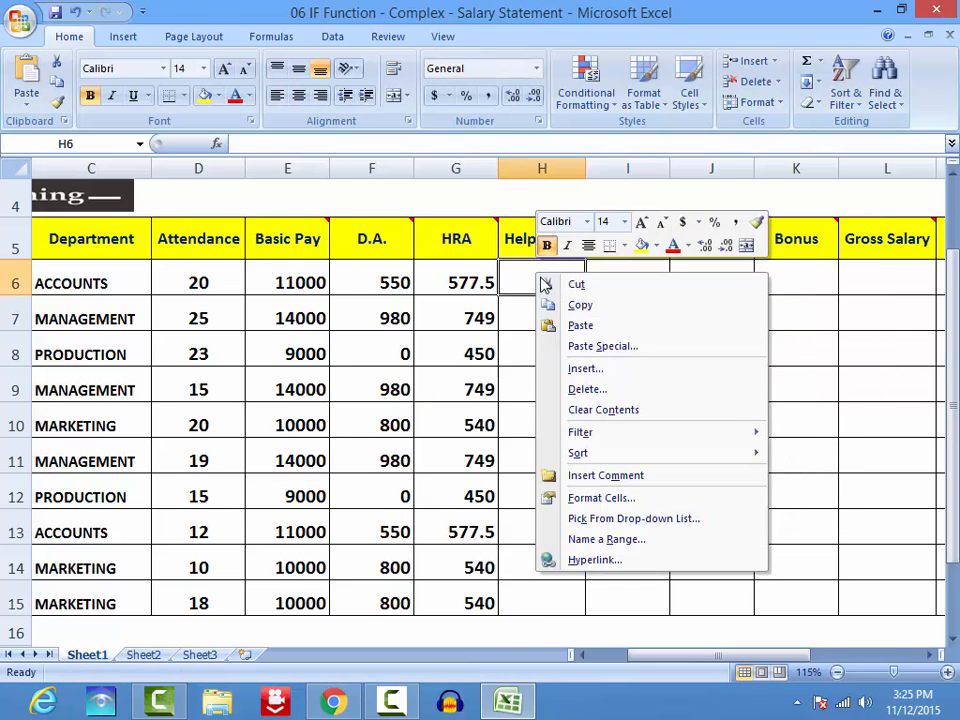
left_click(588, 333)
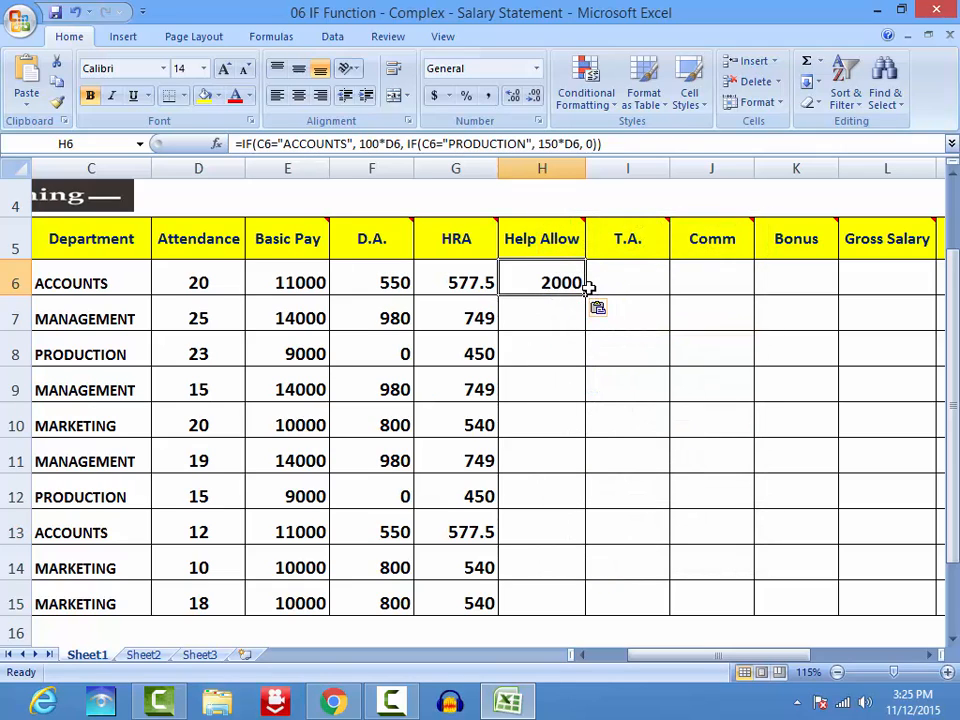
left_click_drag(588, 296, 586, 603)
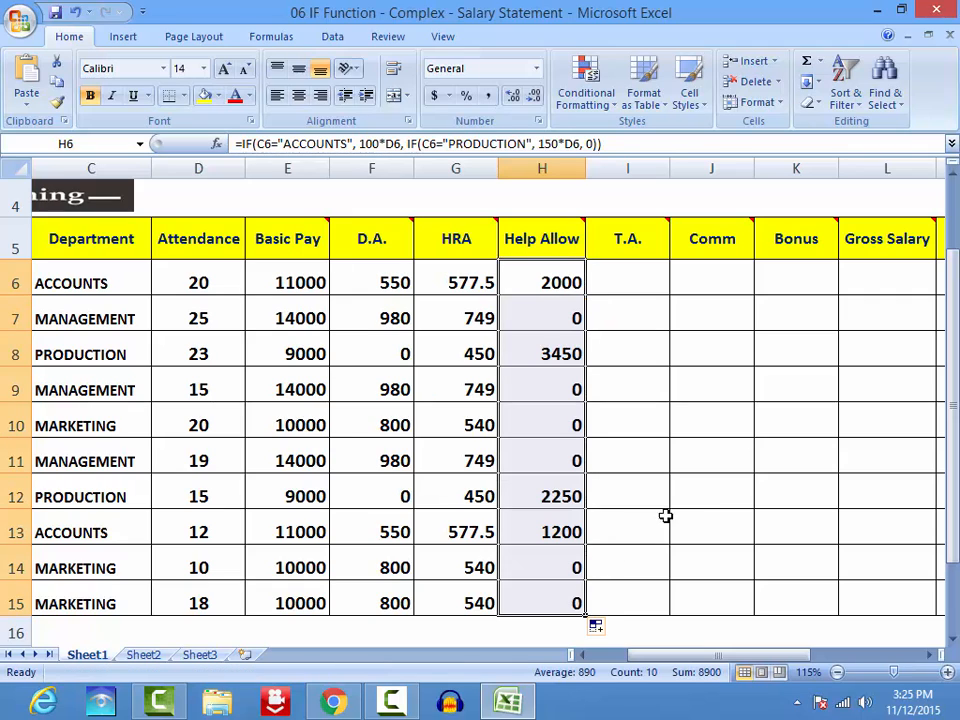
left_click(684, 497)
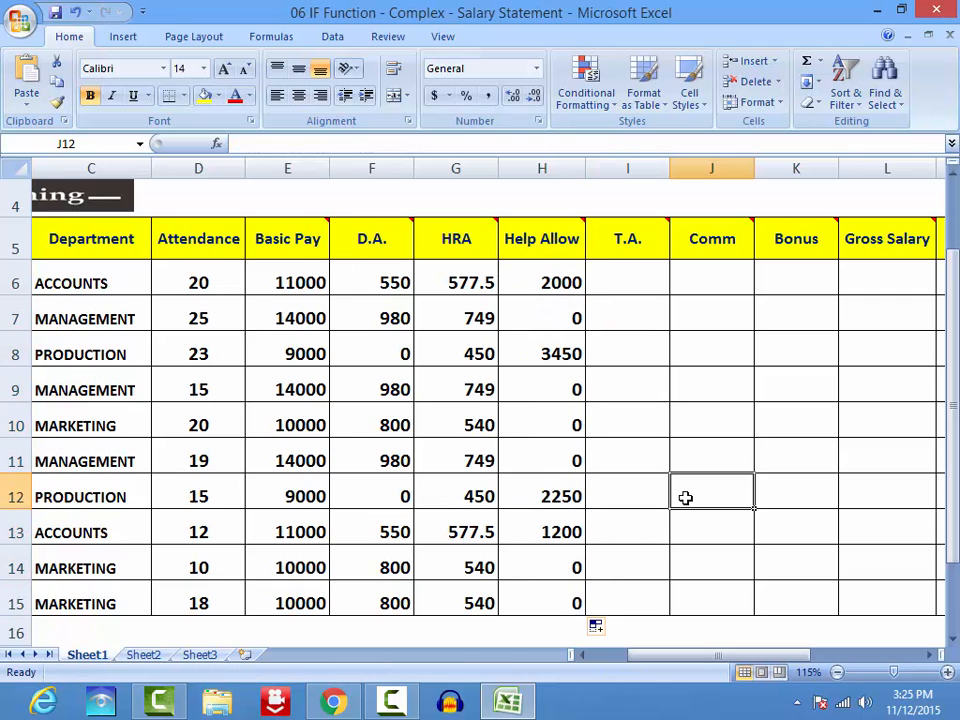
Step: Copy the nested IF formula from the T.A. header comment into cell I6 and fill it down to I15
right_click(641, 243)
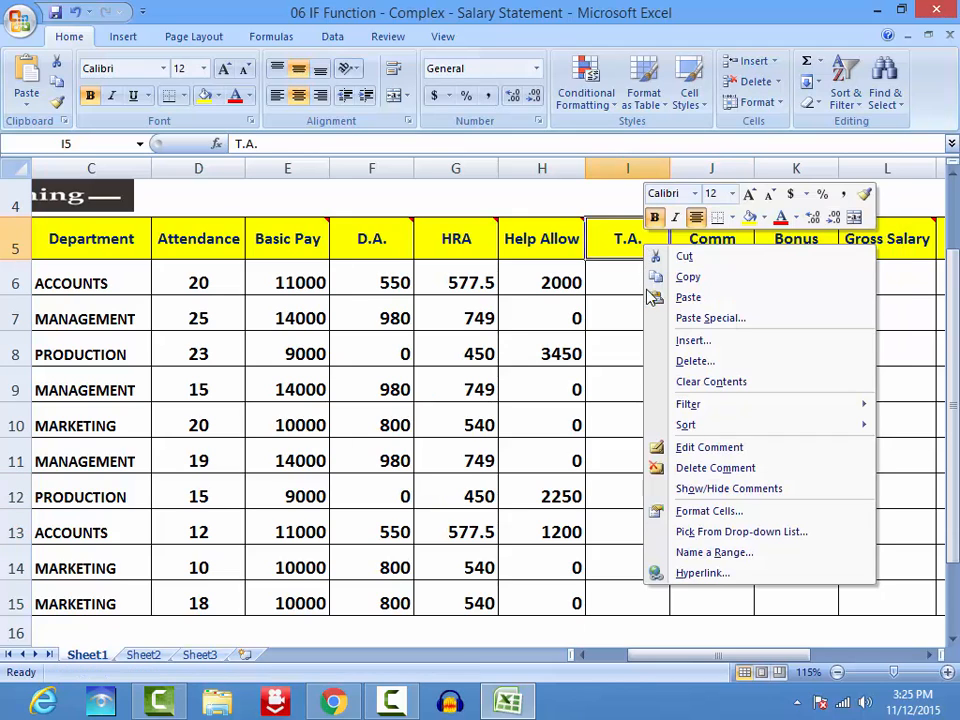
left_click(685, 446)
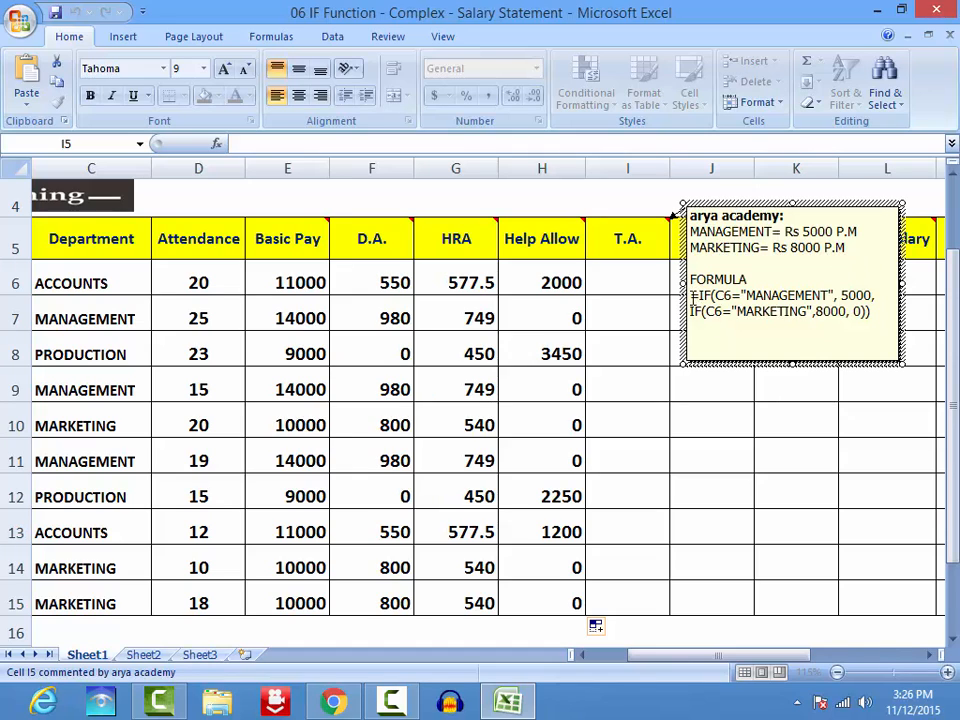
left_click_drag(690, 295, 872, 325)
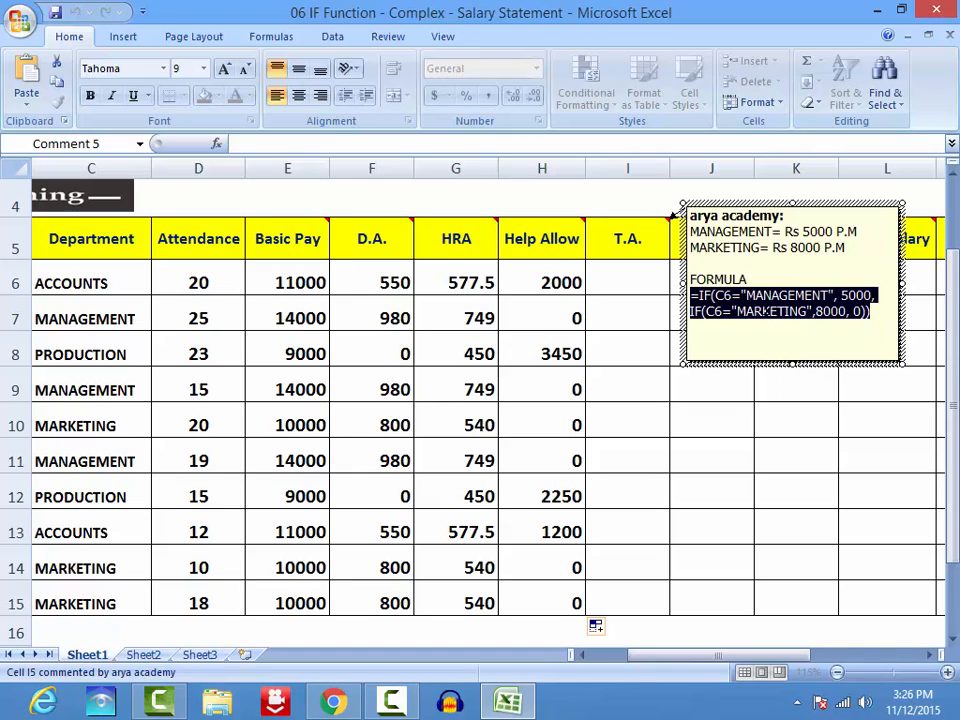
right_click(755, 298)
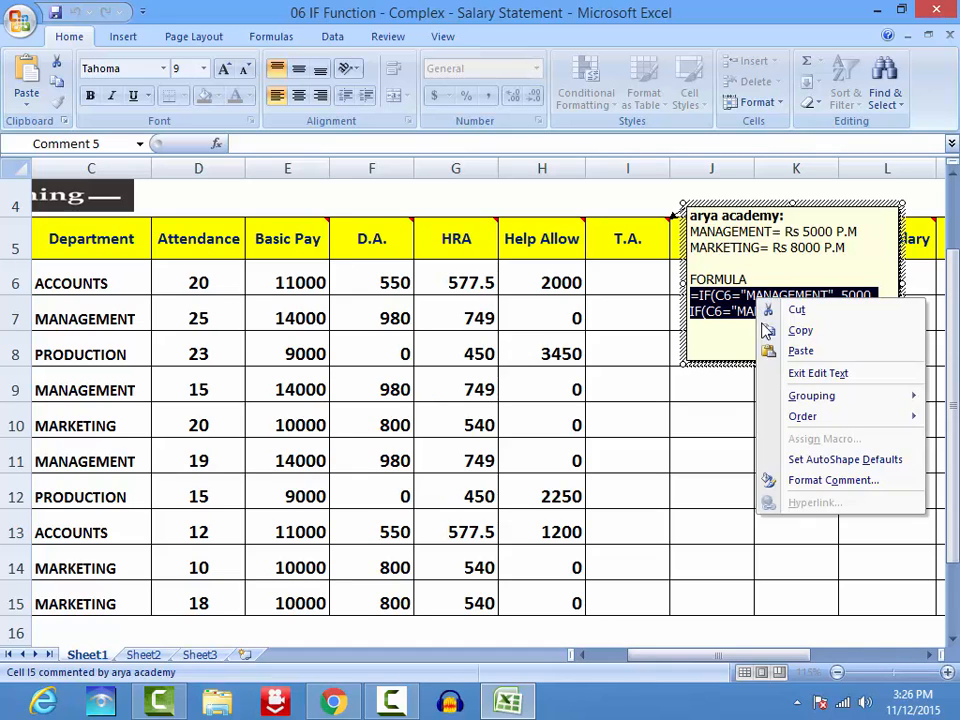
left_click(795, 328)
right_click(615, 277)
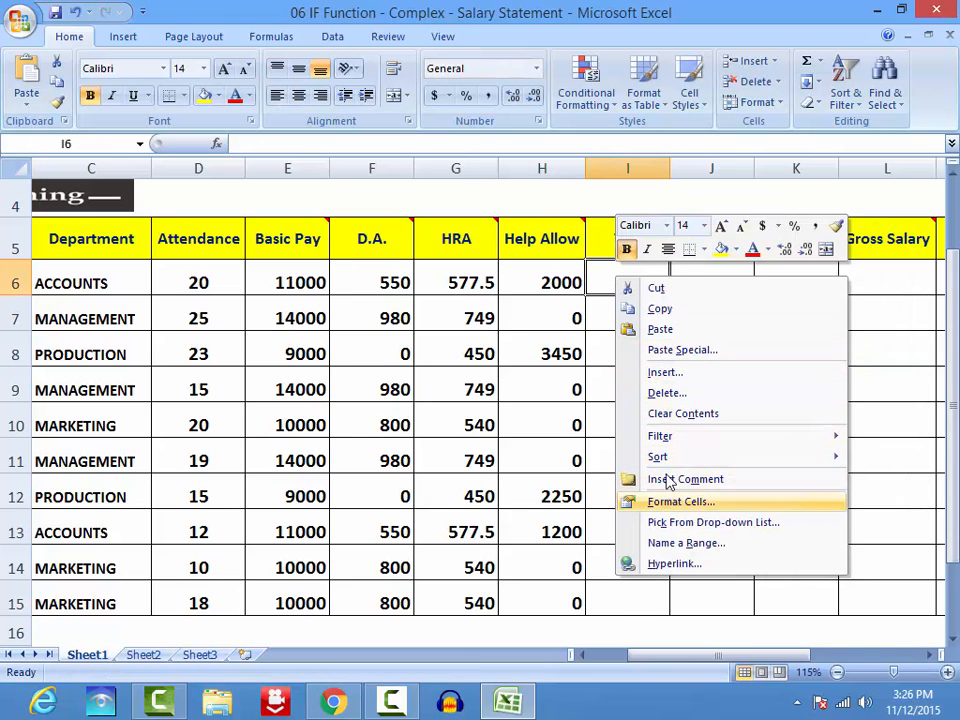
right_click(605, 275)
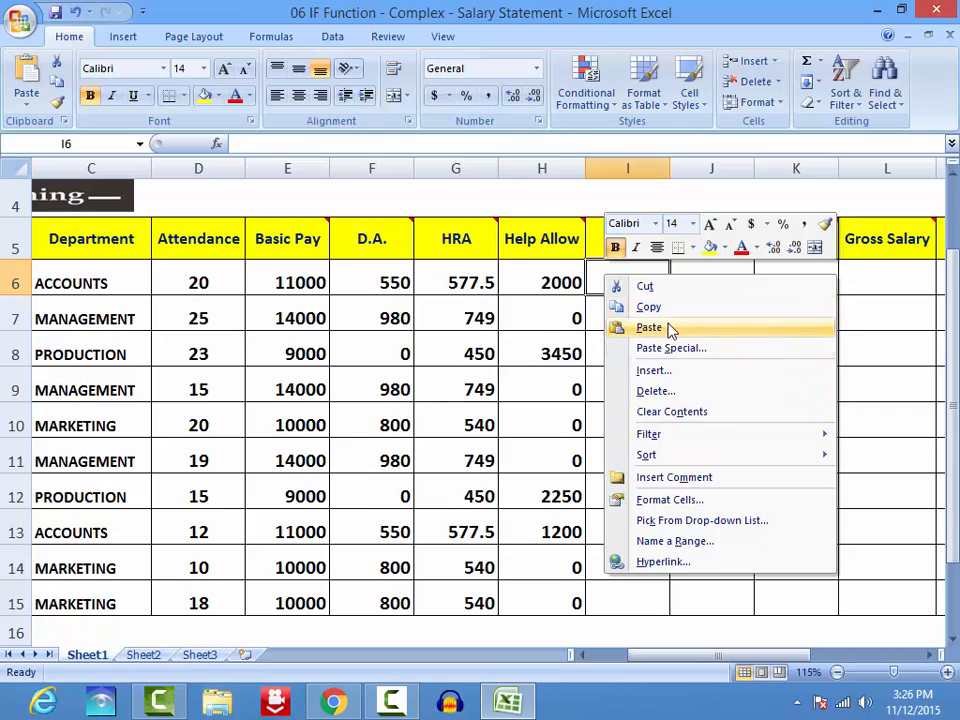
left_click(664, 328)
left_click_drag(668, 296, 647, 612)
left_click(786, 460)
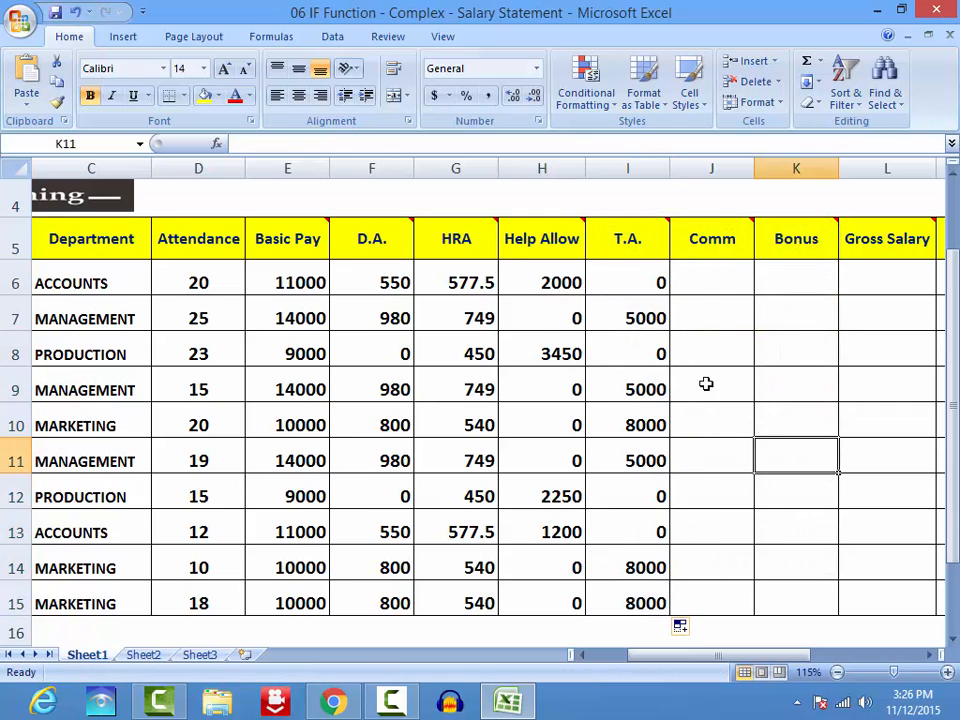
Step: Copy the nested IF formula from the Comm header comment into cell J6 and fill it down to J15
left_click(705, 240)
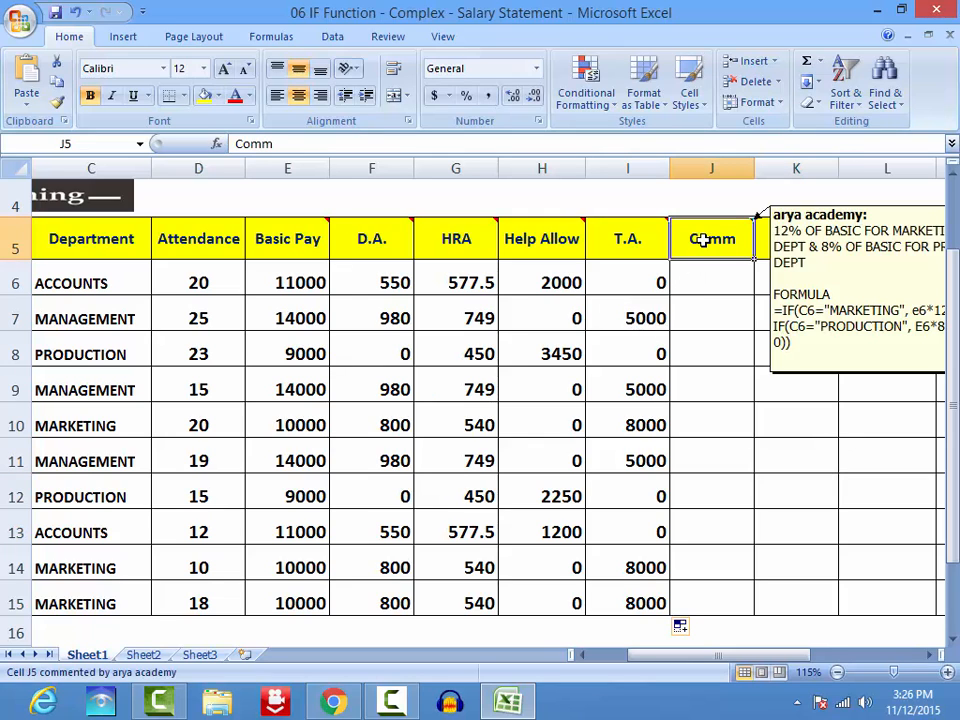
right_click(717, 238)
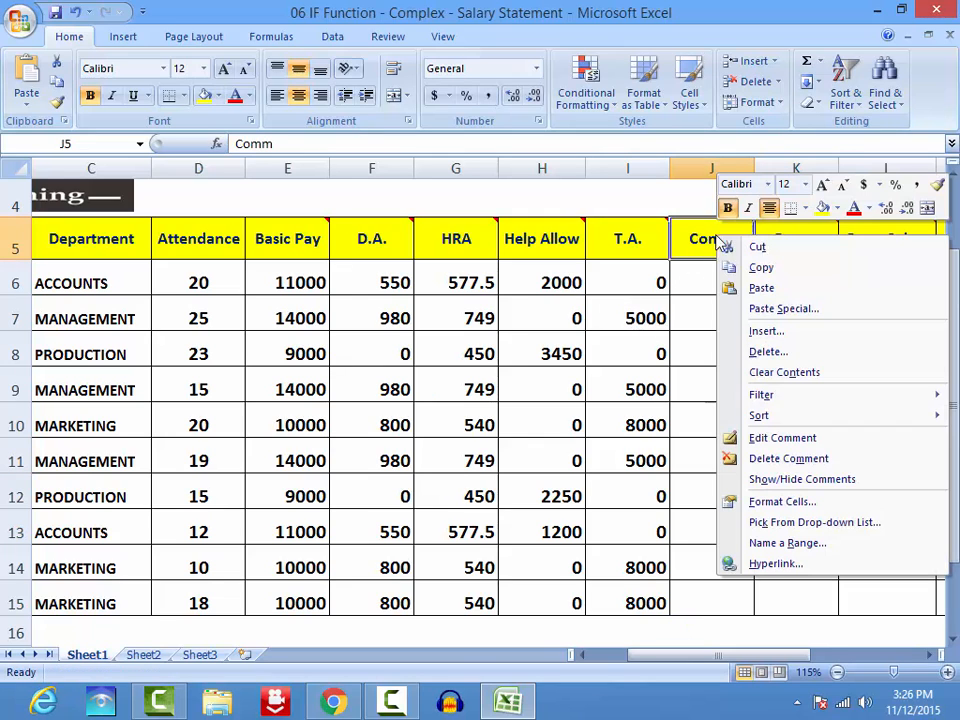
left_click(775, 438)
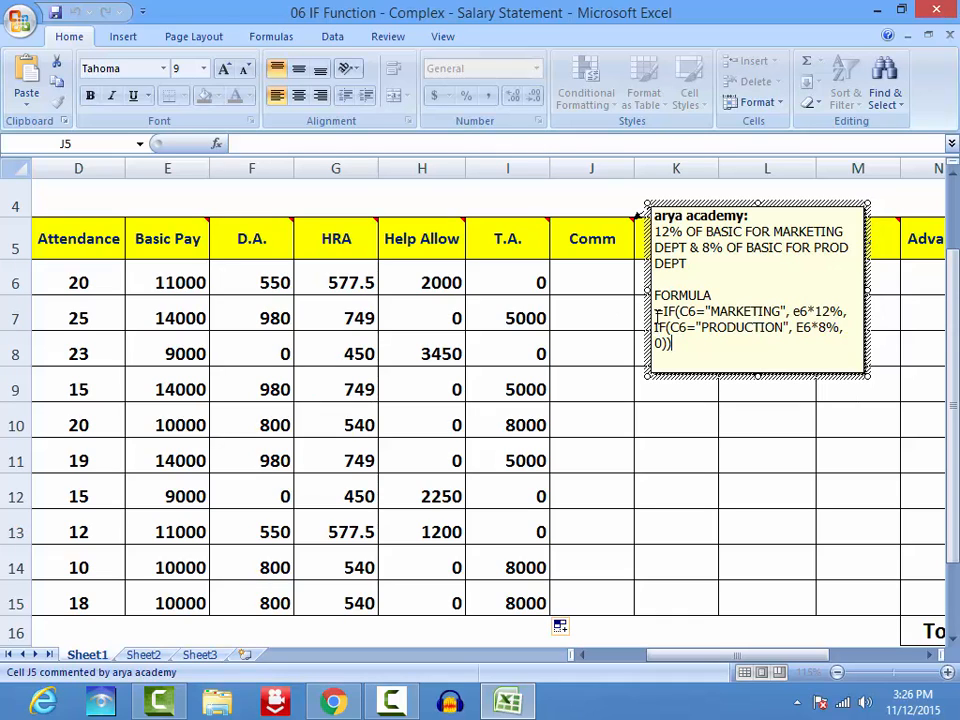
left_click_drag(657, 313, 696, 347)
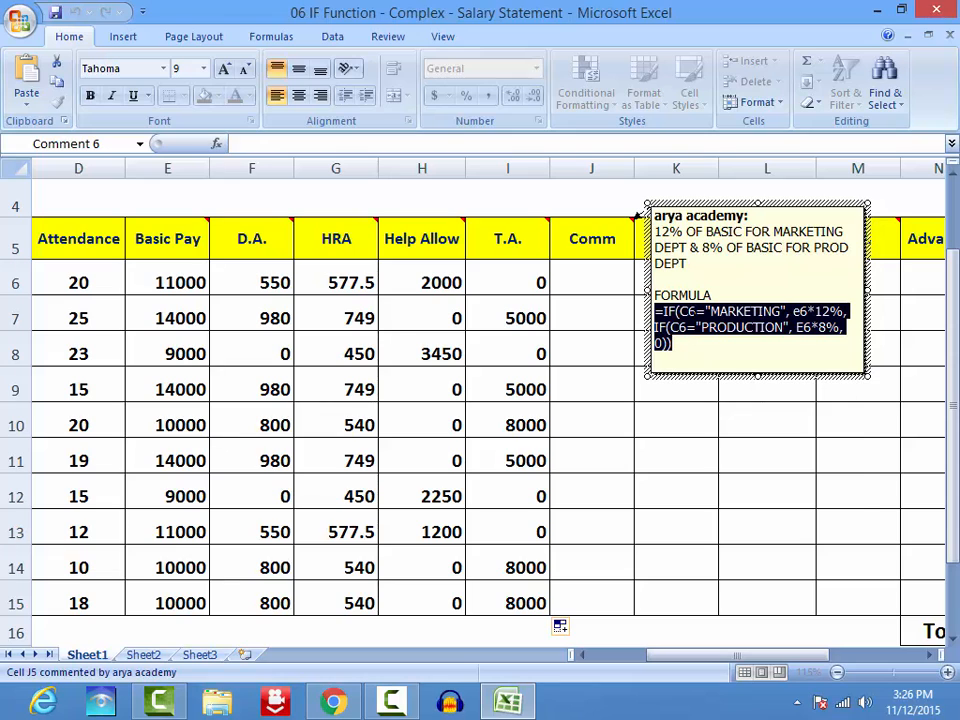
right_click(704, 330)
left_click(754, 356)
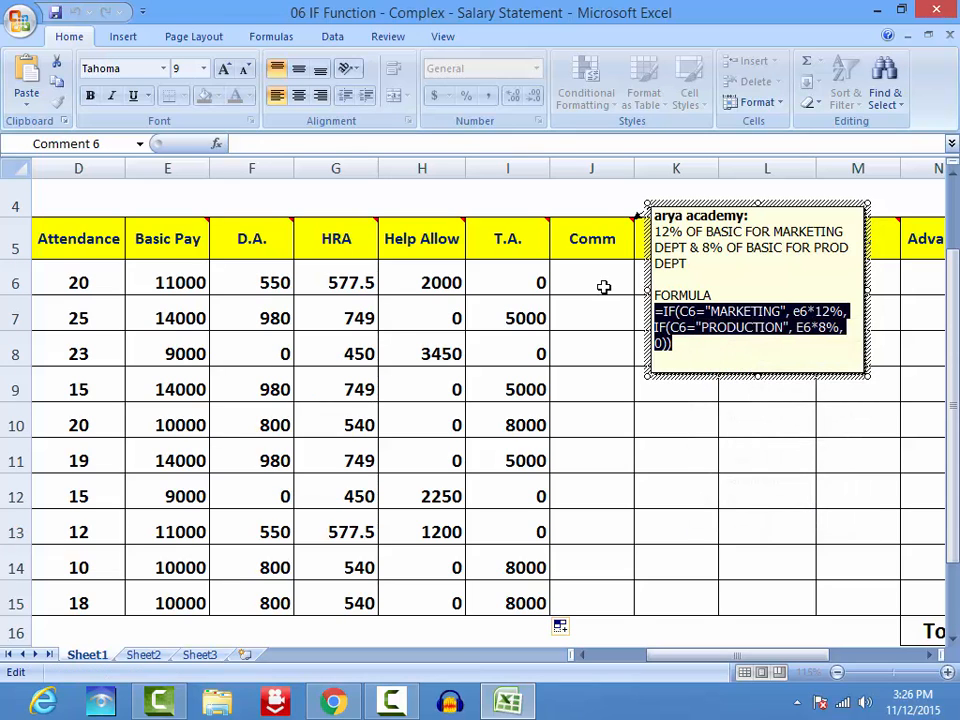
left_click(603, 287)
right_click(603, 287)
left_click(645, 342)
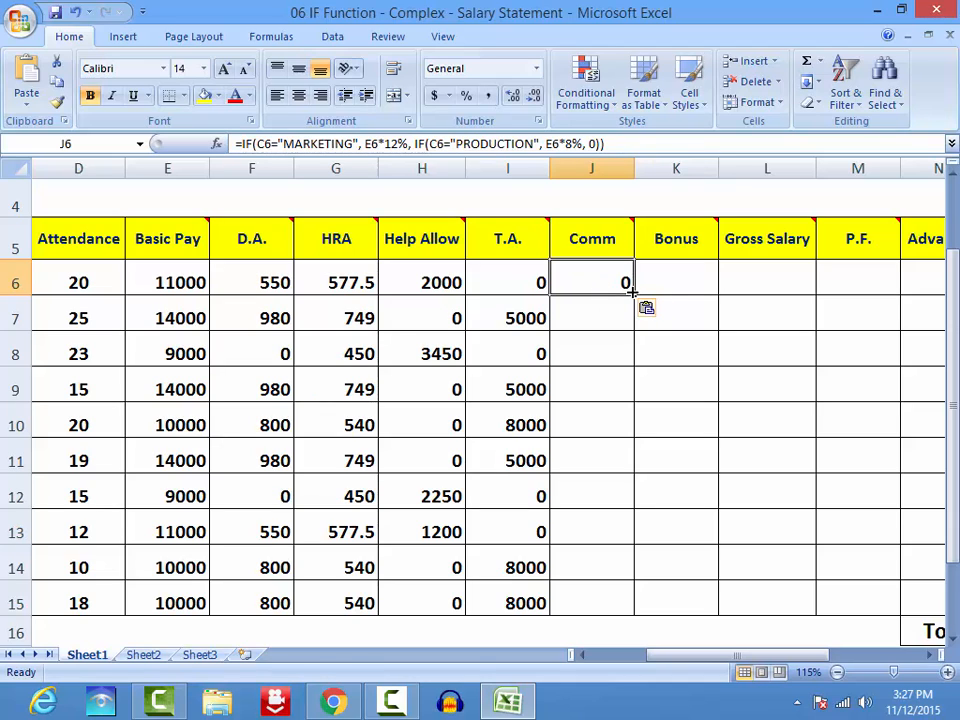
left_click_drag(634, 292, 618, 524)
left_click(721, 448)
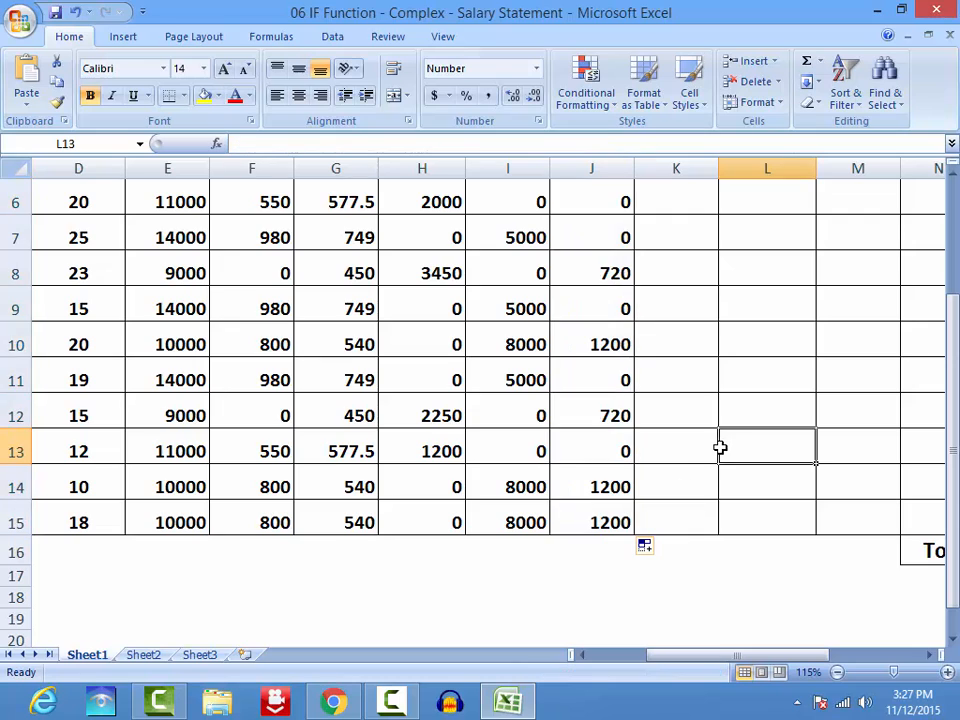
Step: Copy the nested IF formula from the Bonus header comment into cell K6 and fill it down to K15
scroll(709, 452, "up", 2)
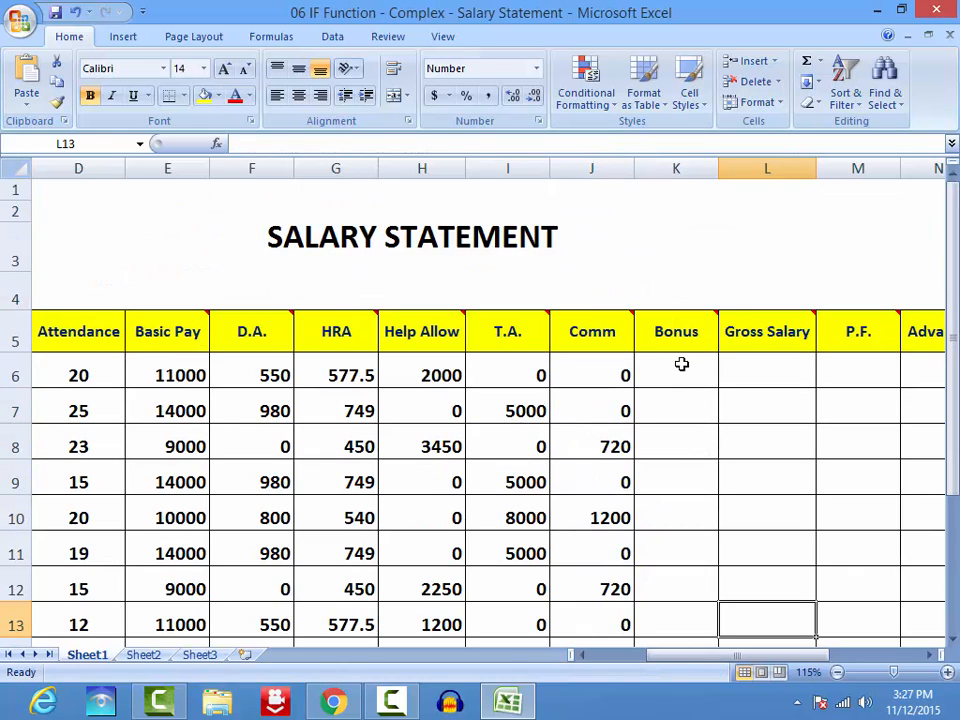
left_click(677, 327)
right_click(676, 326)
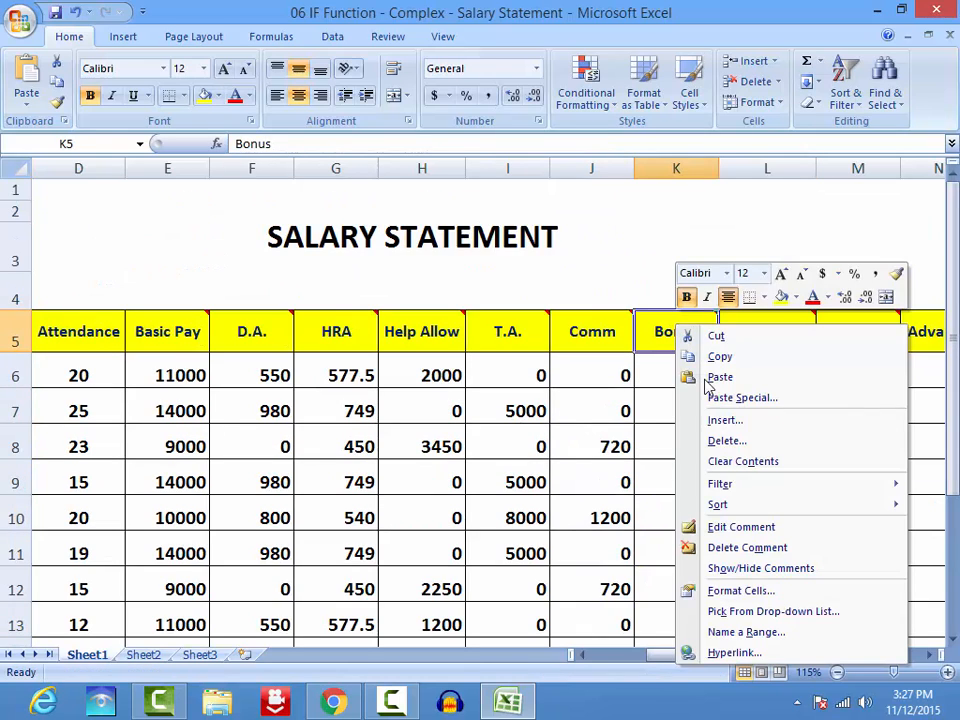
left_click(725, 527)
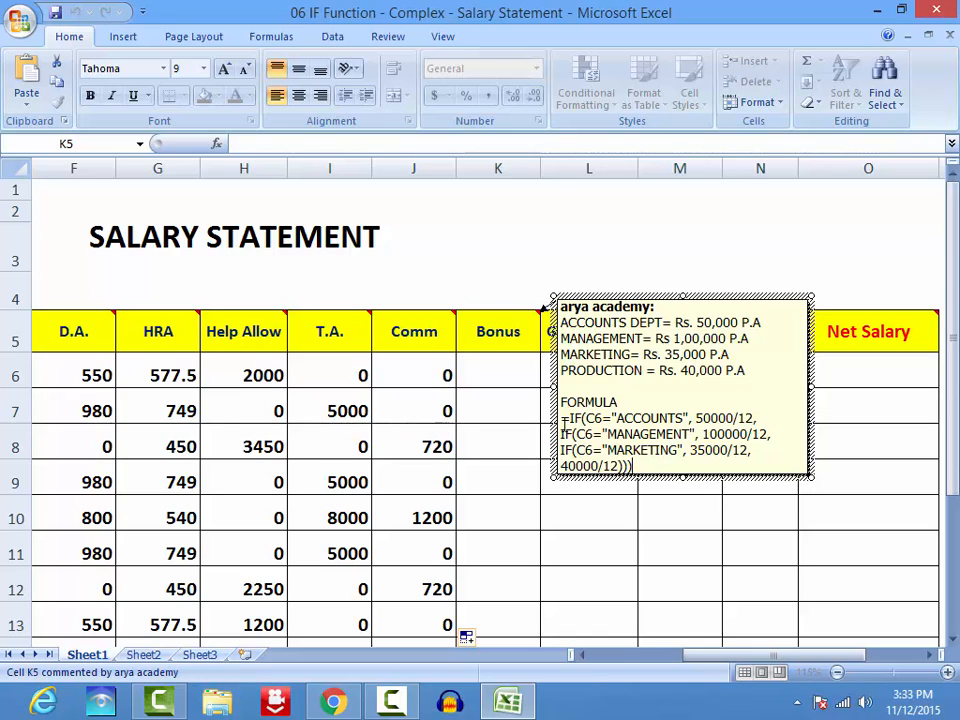
left_click_drag(561, 419, 638, 466)
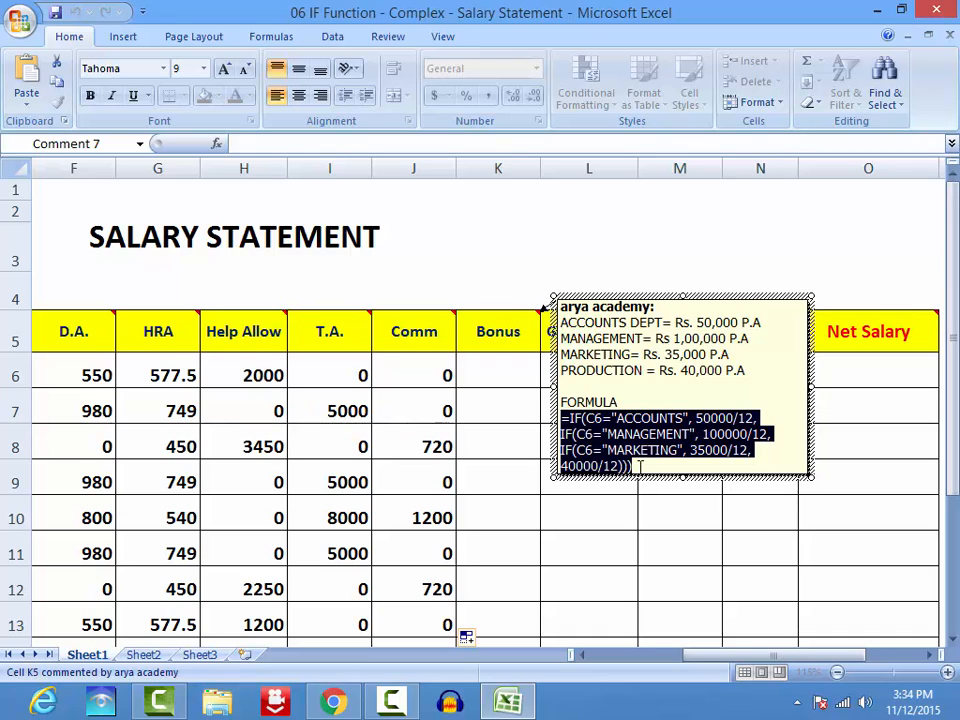
right_click(612, 448)
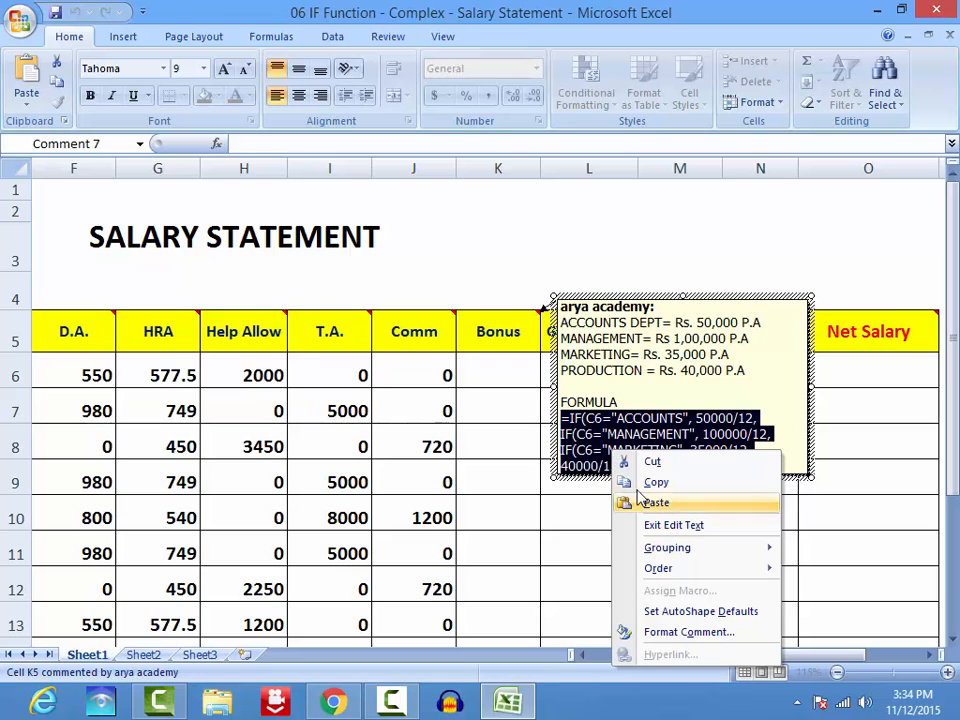
left_click(630, 481)
right_click(480, 372)
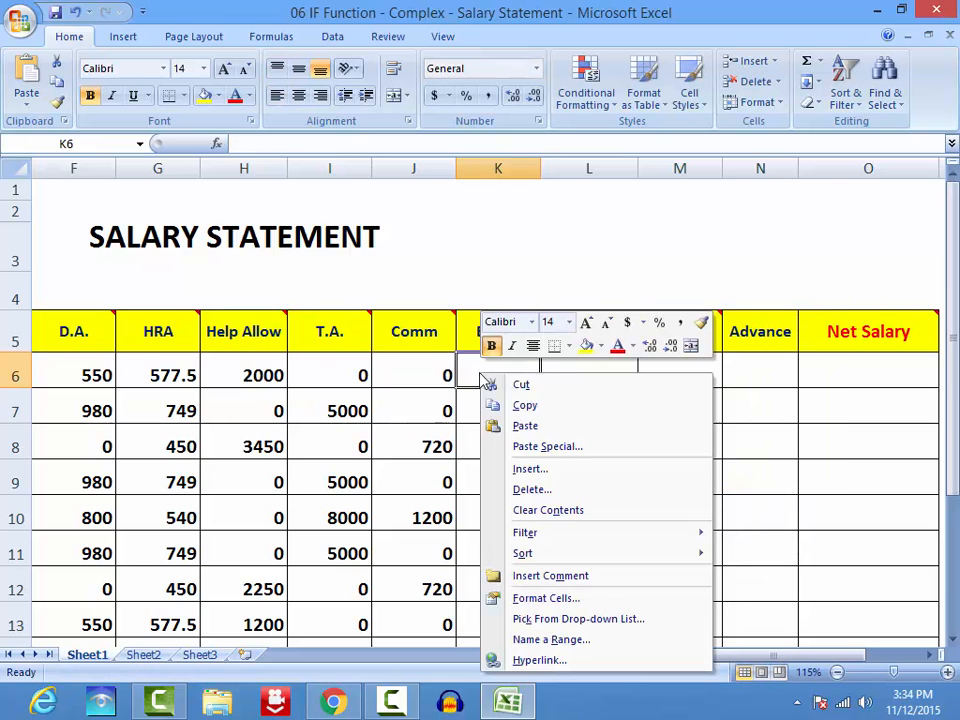
left_click(535, 424)
left_click_drag(540, 390, 549, 555)
left_click(625, 491)
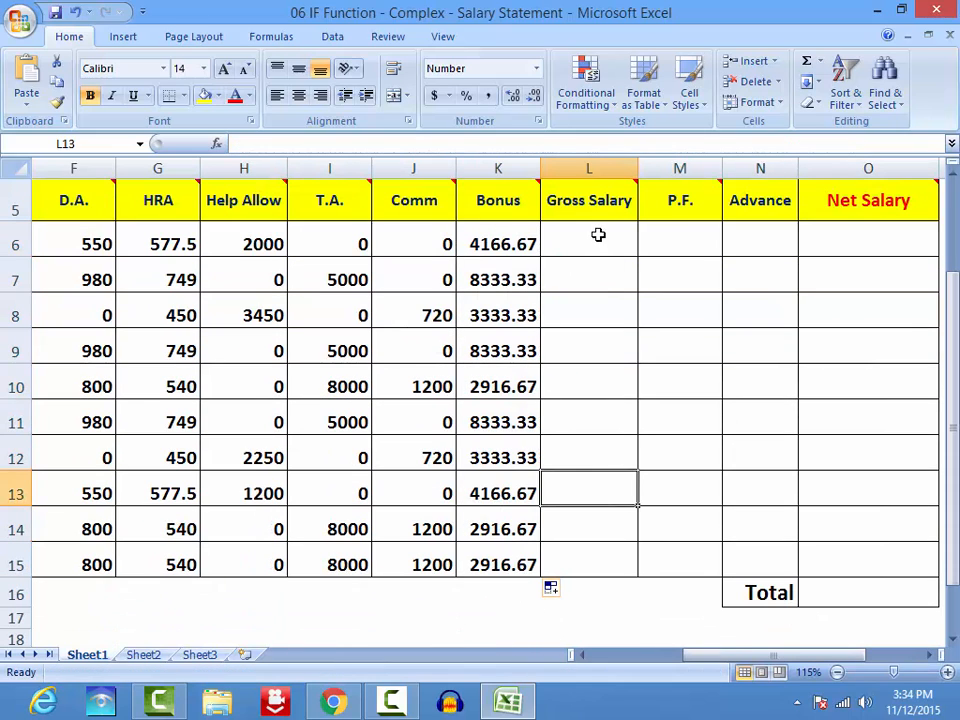
Step: Copy the formula =SUM(E6:K6) from the Gross Salary header comment into cell L6 and fill it down to L15
mouse_move(608, 201)
scroll(606, 238, "up", 1)
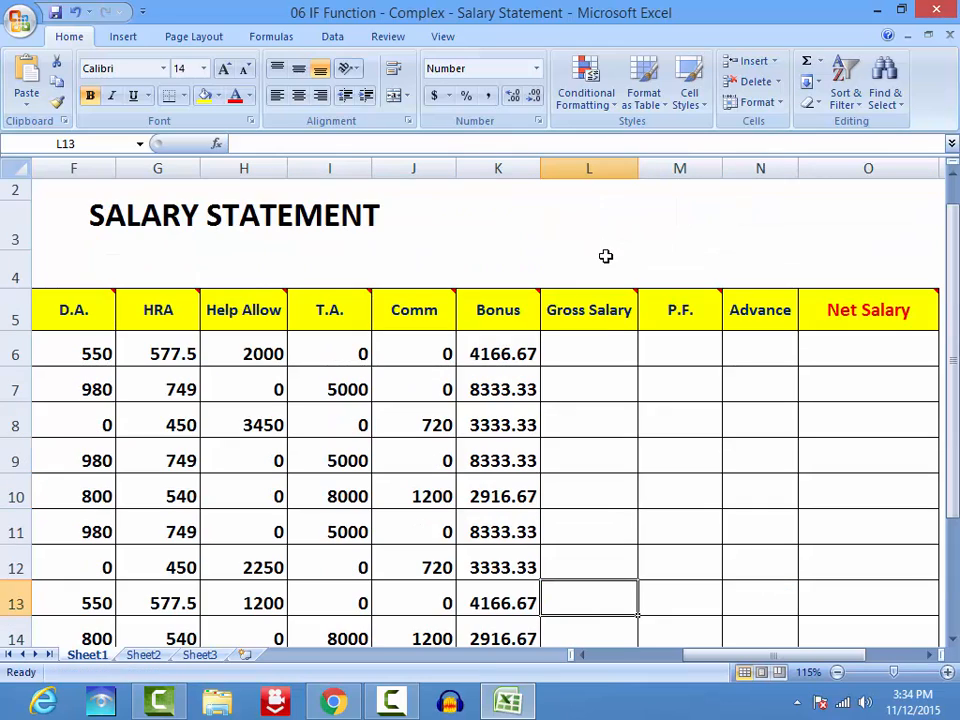
left_click(608, 311)
right_click(608, 311)
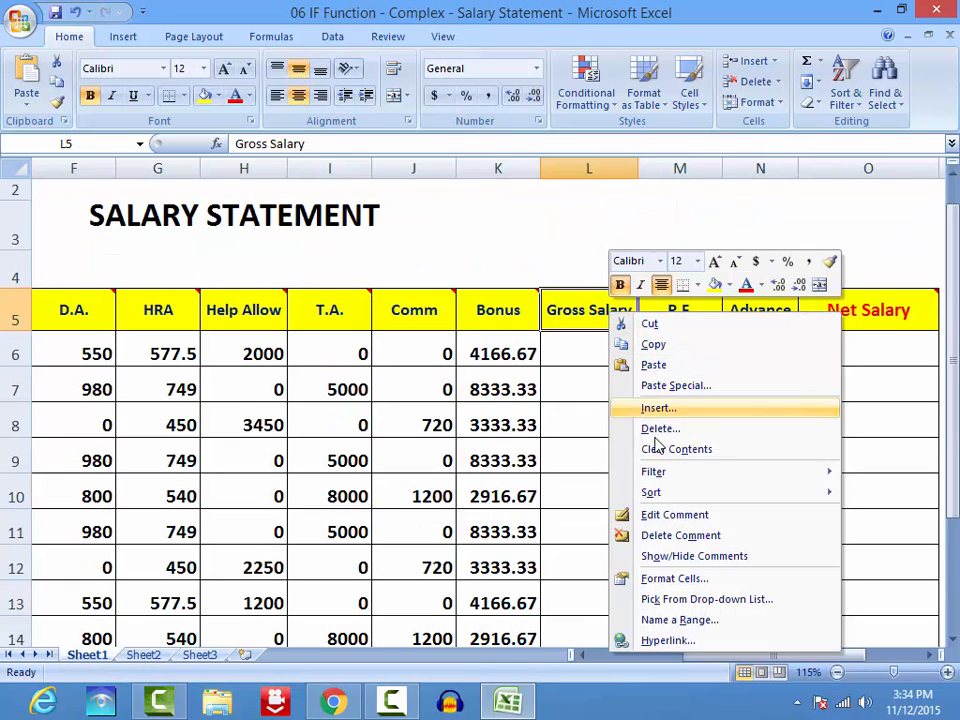
left_click(650, 516)
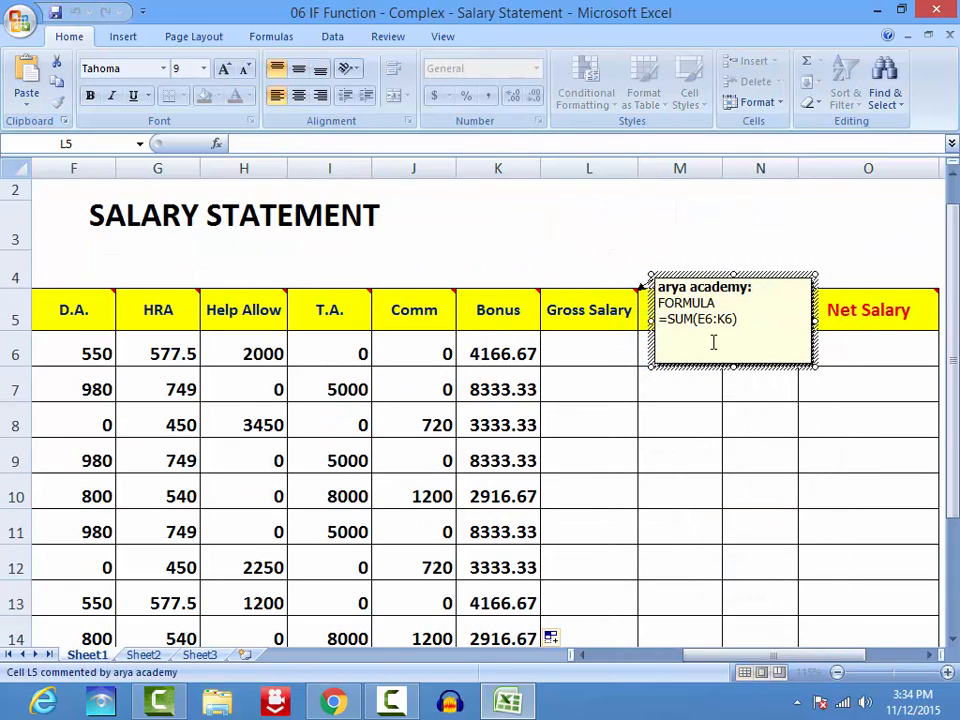
left_click_drag(662, 318, 743, 321)
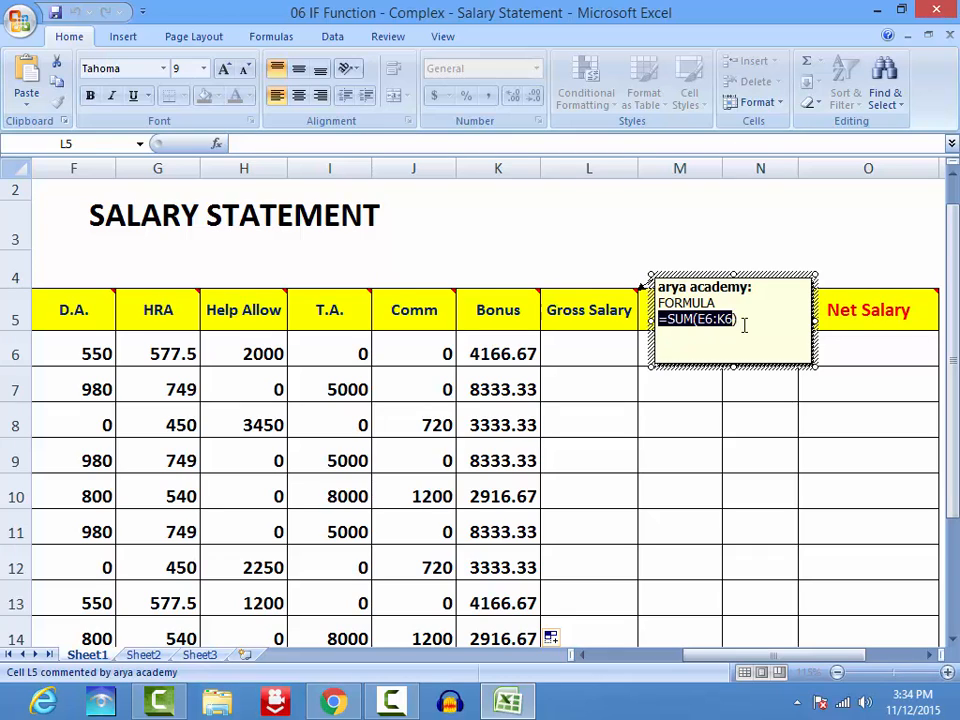
right_click(722, 330)
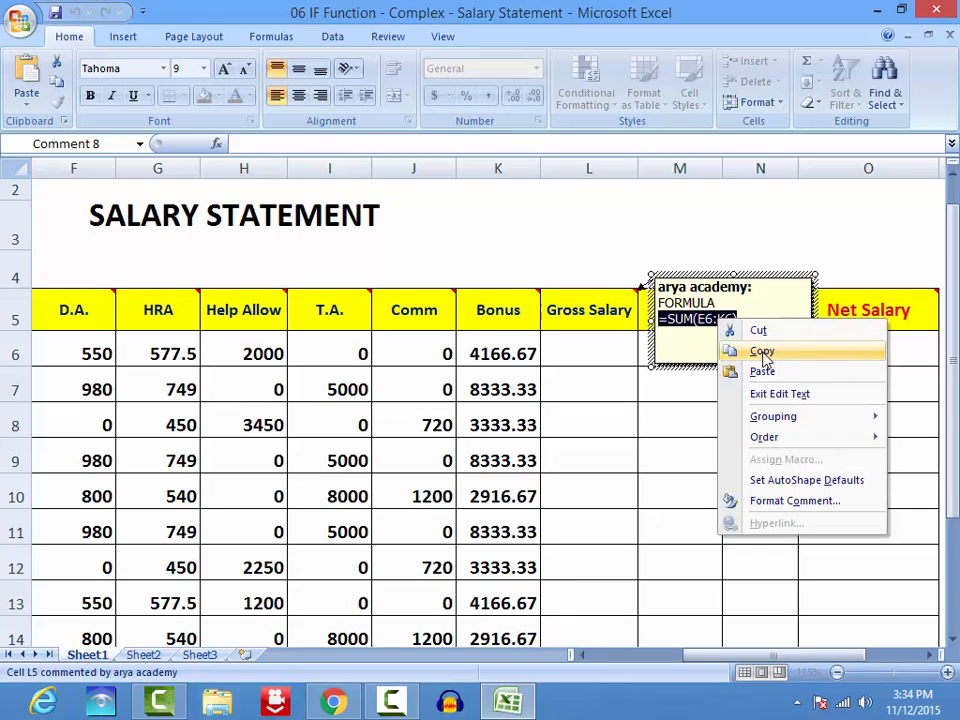
left_click(760, 350)
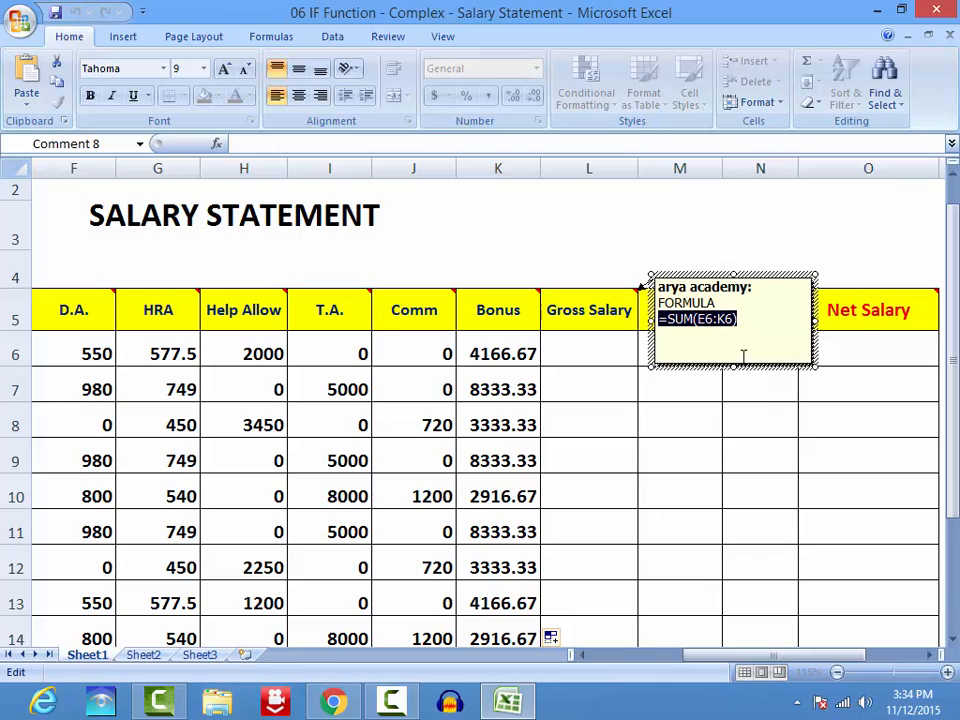
left_click(591, 348)
right_click(591, 348)
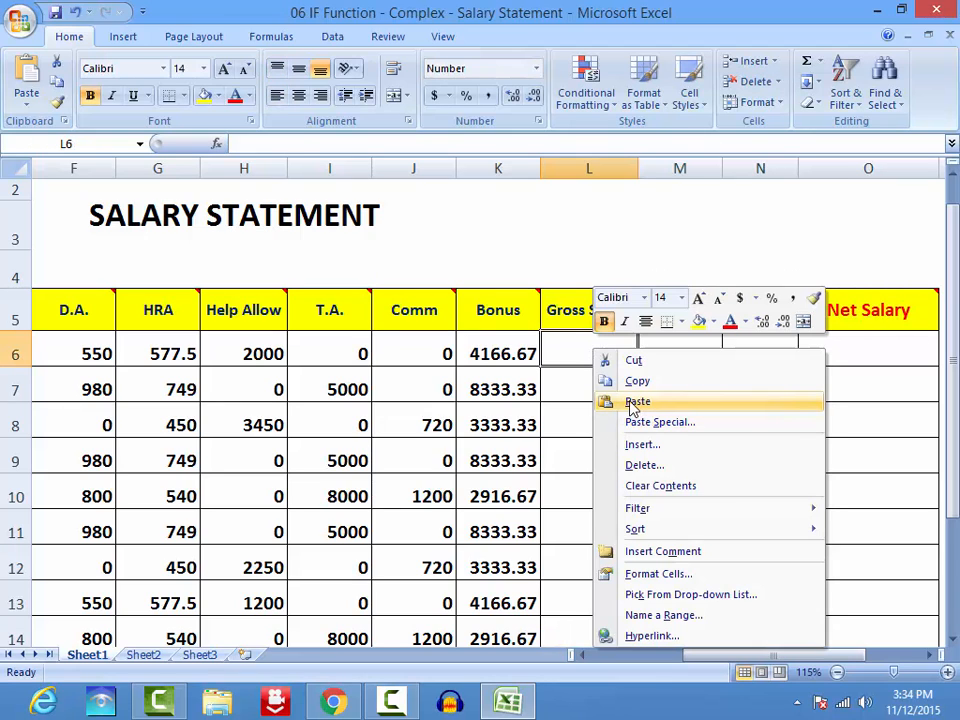
left_click(630, 400)
left_click_drag(640, 367, 616, 614)
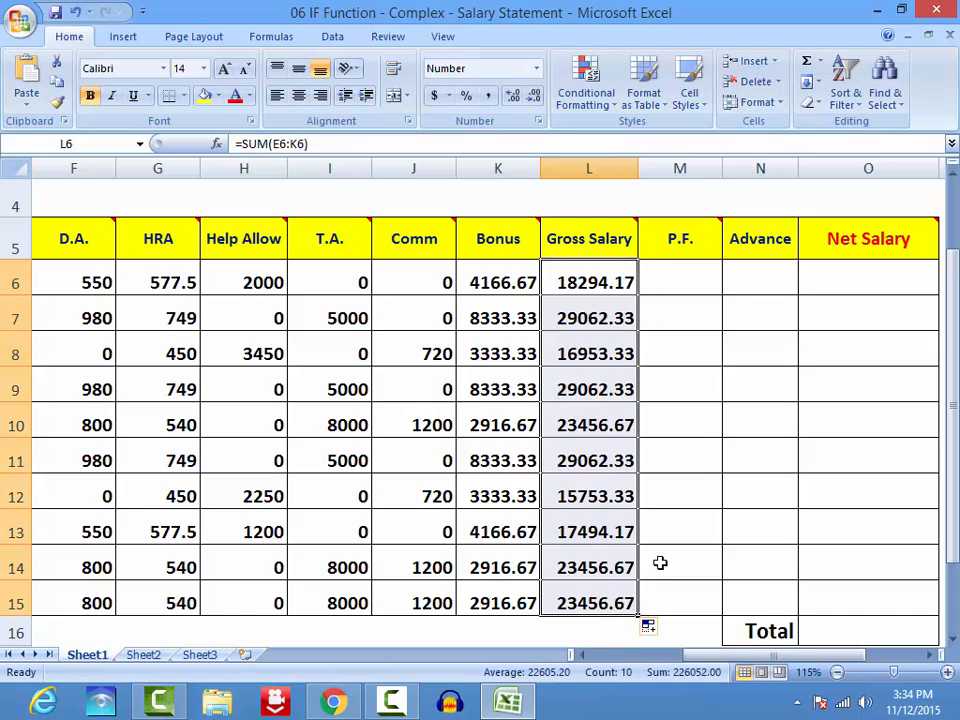
left_click(703, 448)
Step: Copy the formula =E6*12% from the P.F. header comment into cell M6 and fill it down to M15
right_click(689, 237)
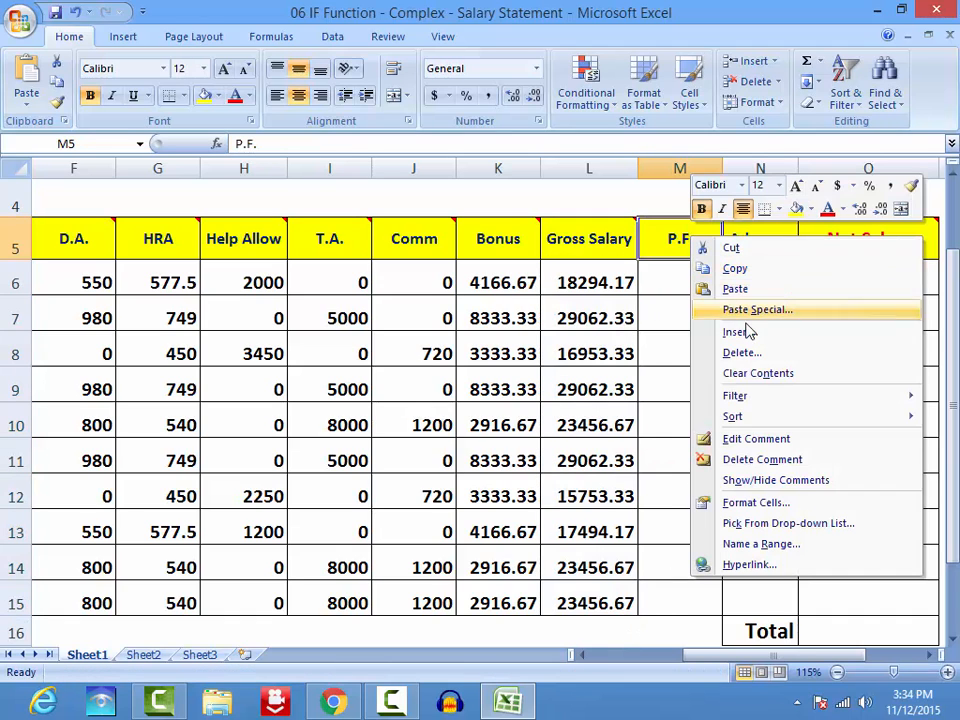
left_click(745, 437)
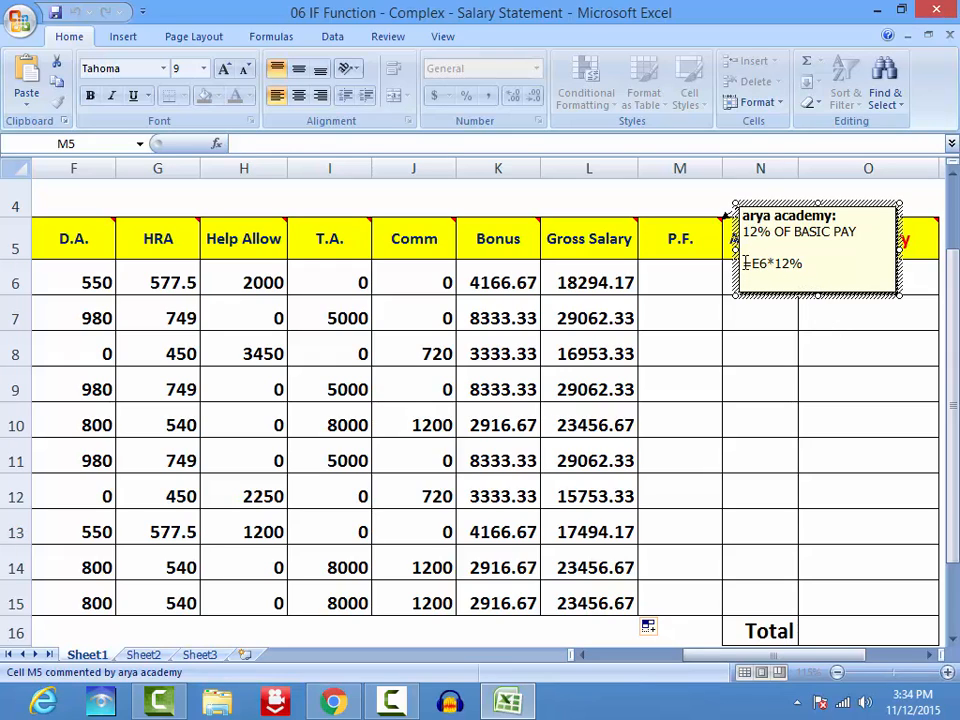
left_click_drag(744, 262, 842, 272)
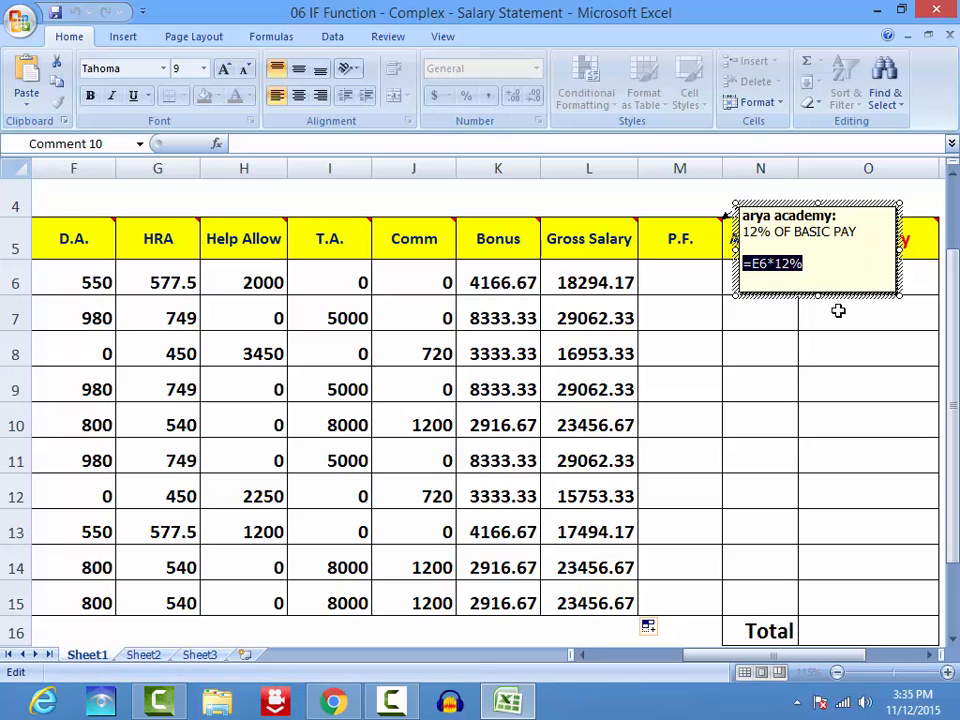
left_click(668, 288)
key("ctrl+v")
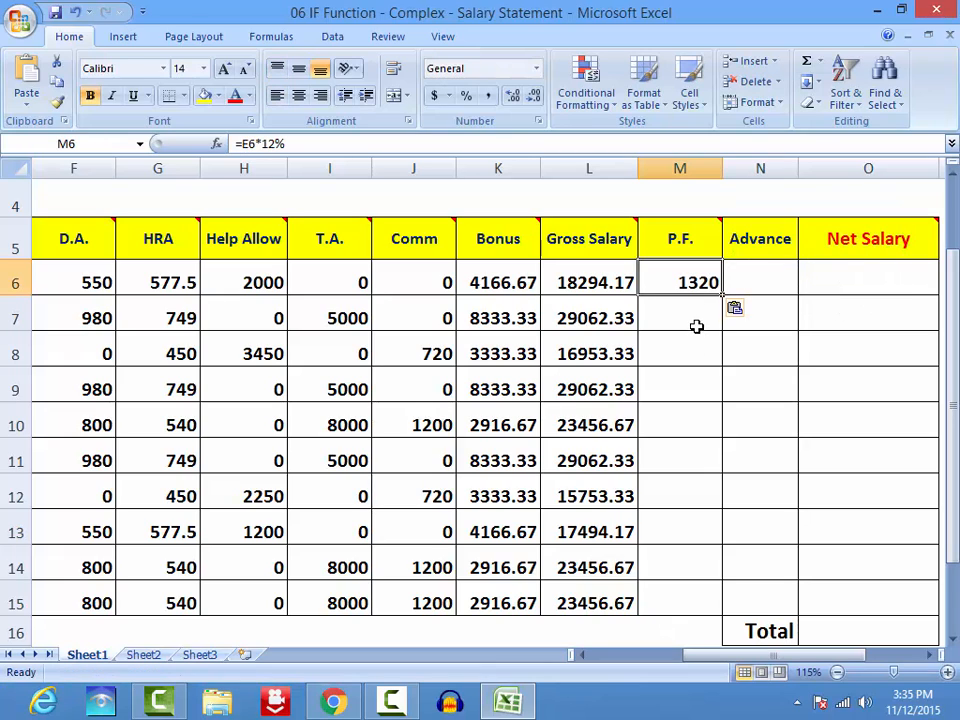
left_click_drag(723, 357, 714, 620)
left_click(800, 468)
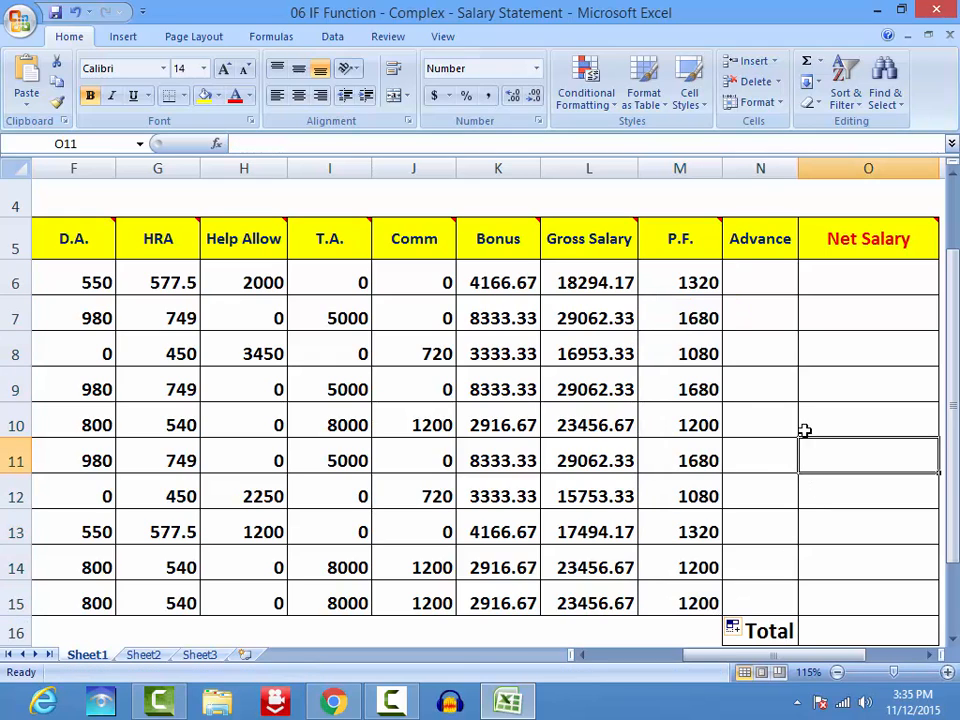
Step: Enter the Advance amounts 2000, 0, 800 and 0 in cells N6 to N9
left_click(765, 268)
left_click(782, 321)
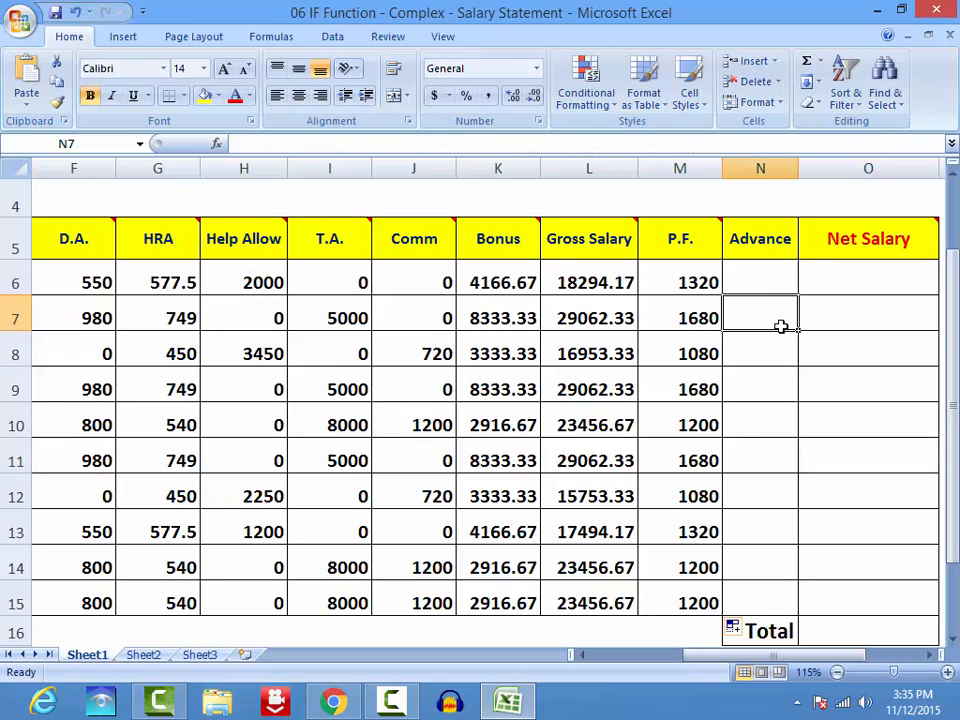
left_click(770, 283)
left_click(770, 283)
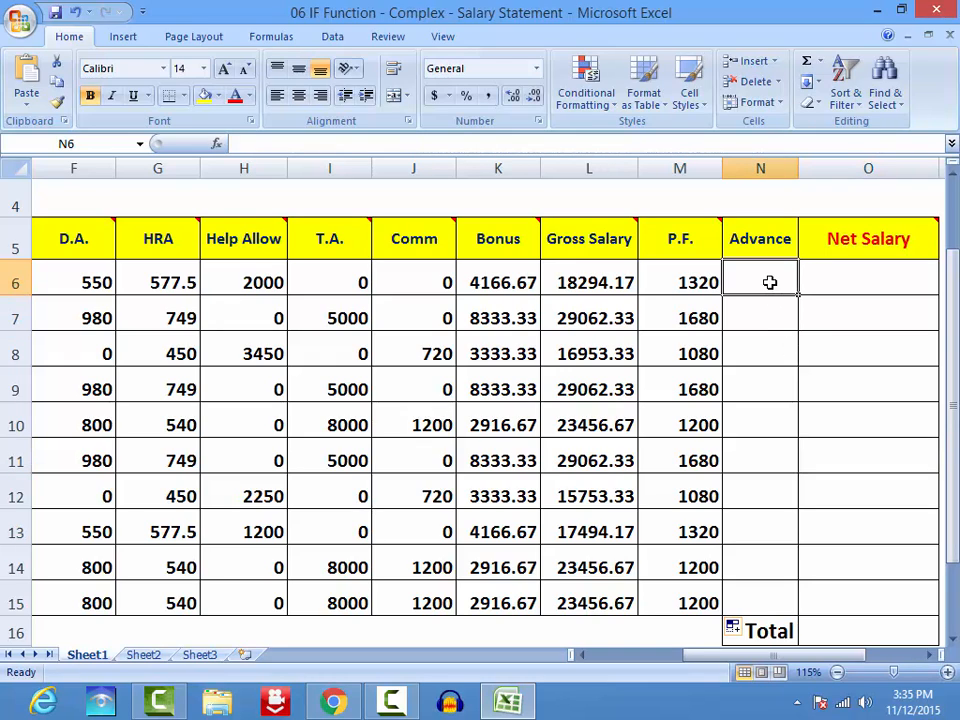
type("2000")
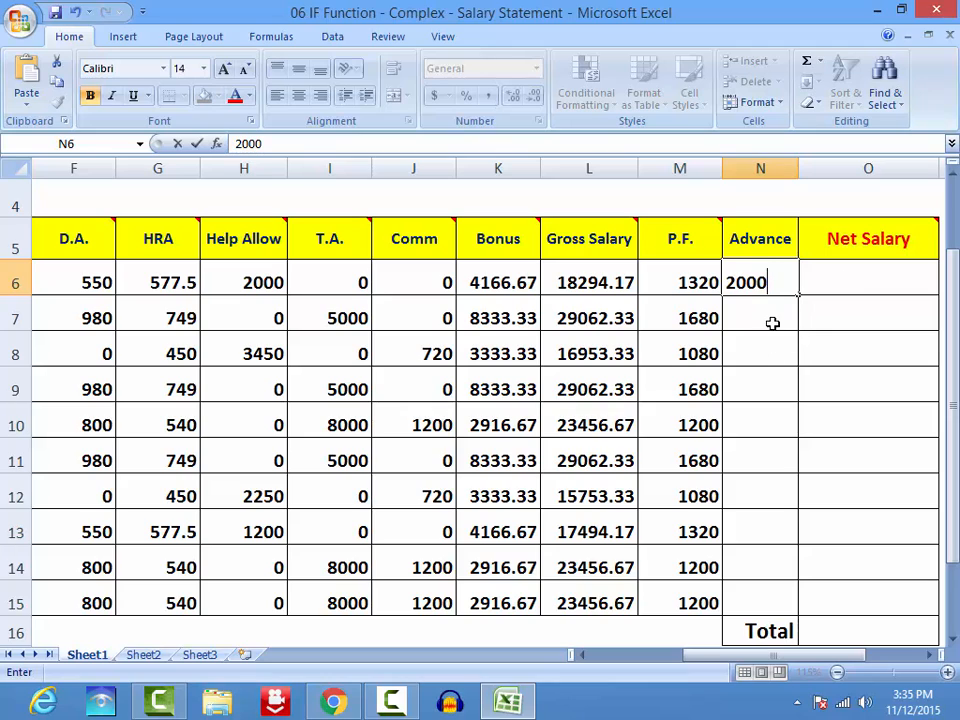
left_click(777, 314)
type("0")
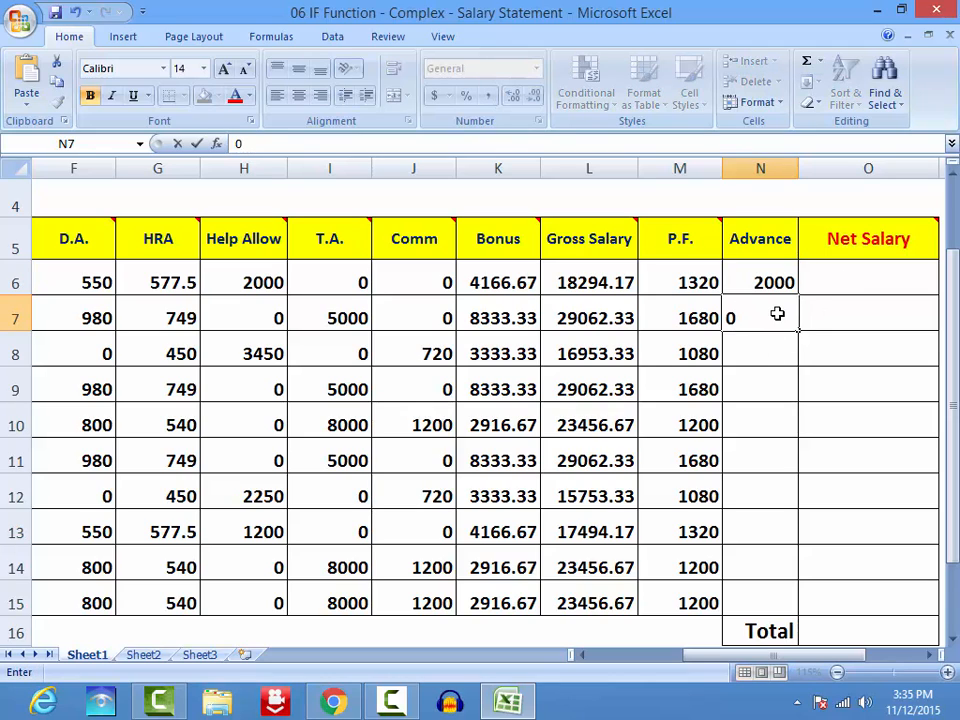
key("Return")
type("800")
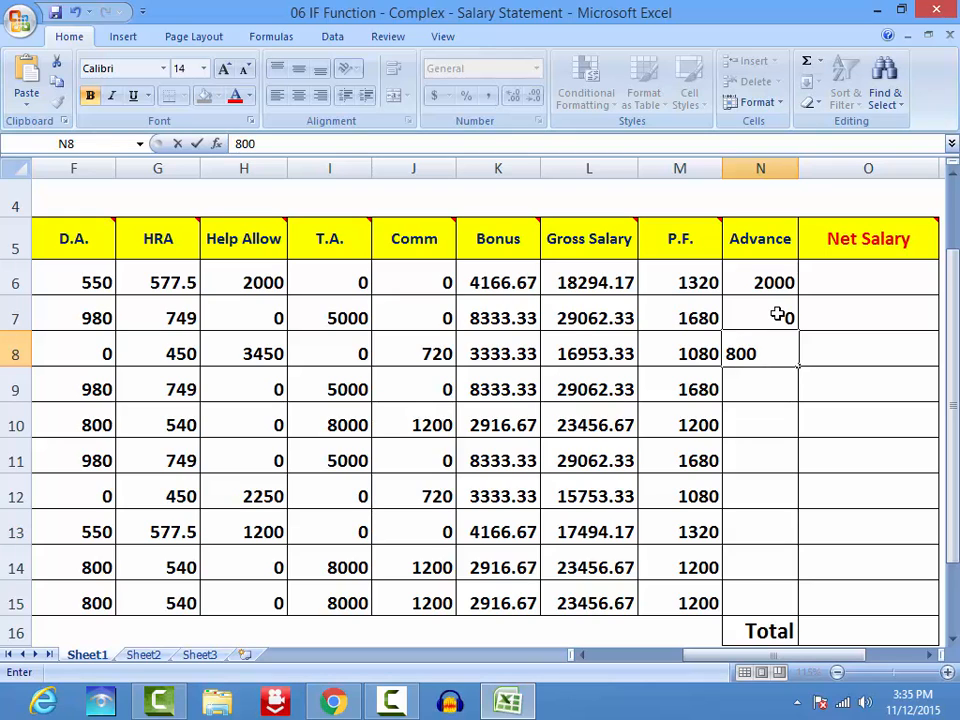
key("Return")
key("Return")
key("Up")
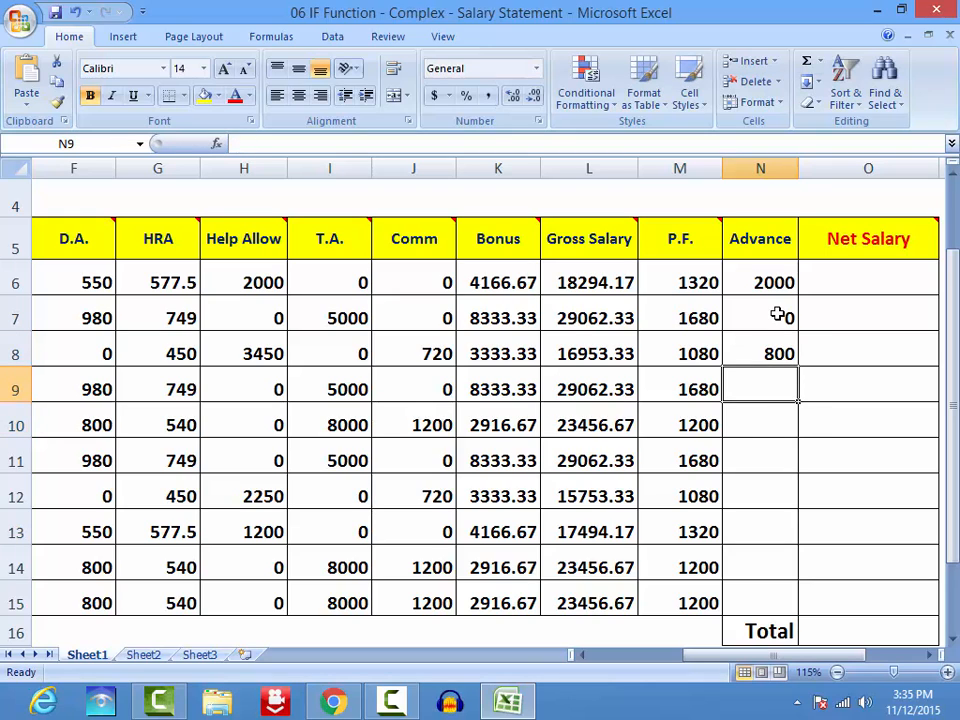
type("0")
key("Return")
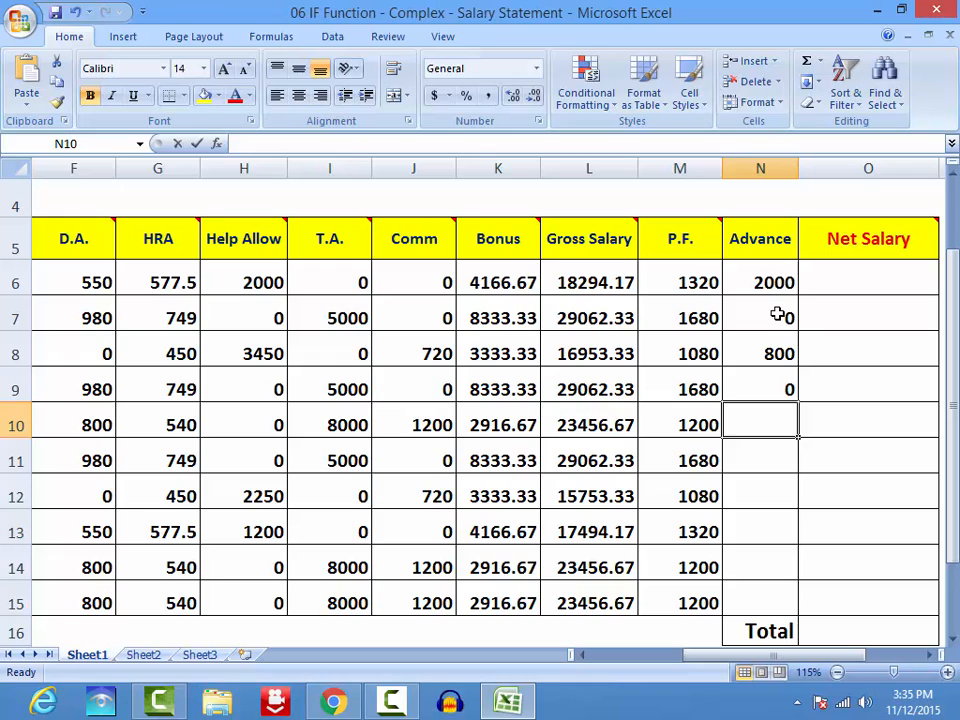
Step: Enter the Advance amounts 0, 0, 0, 500, 0 and 1000 in cells N10 to N15
type("0")
key("Return")
type("0")
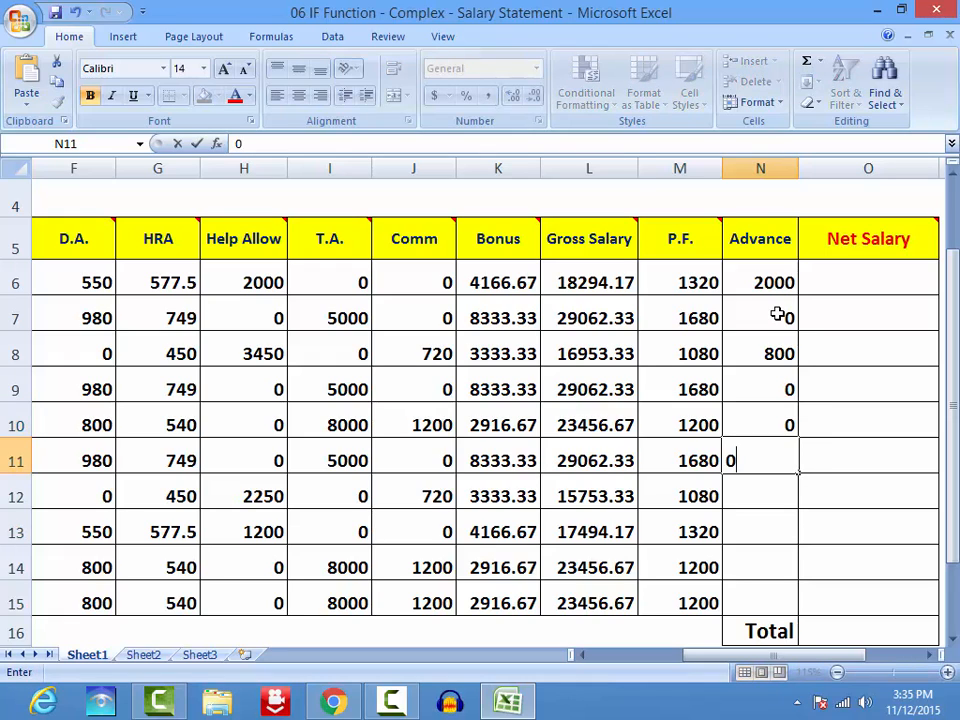
key("Return")
type("0")
key("Return")
type("500")
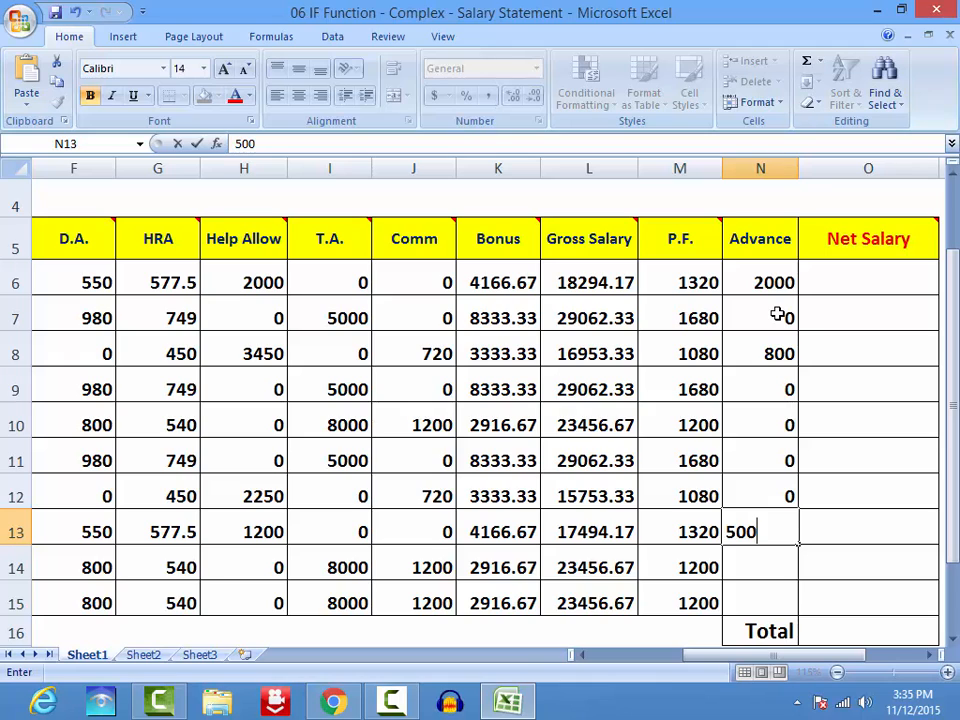
key("Return")
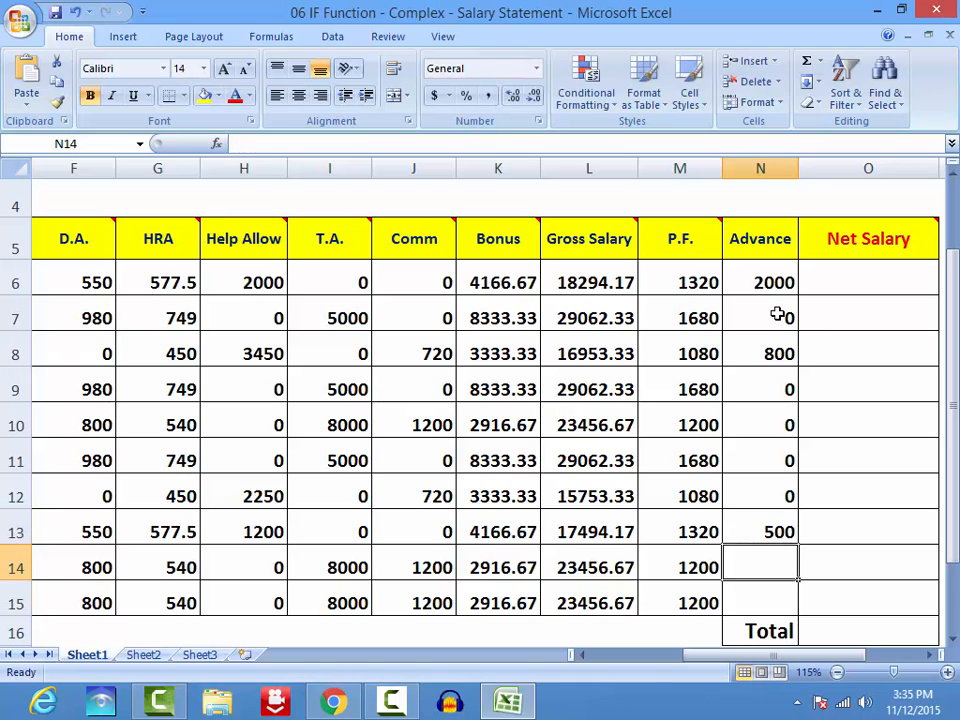
type("0")
key("Return")
type("10")
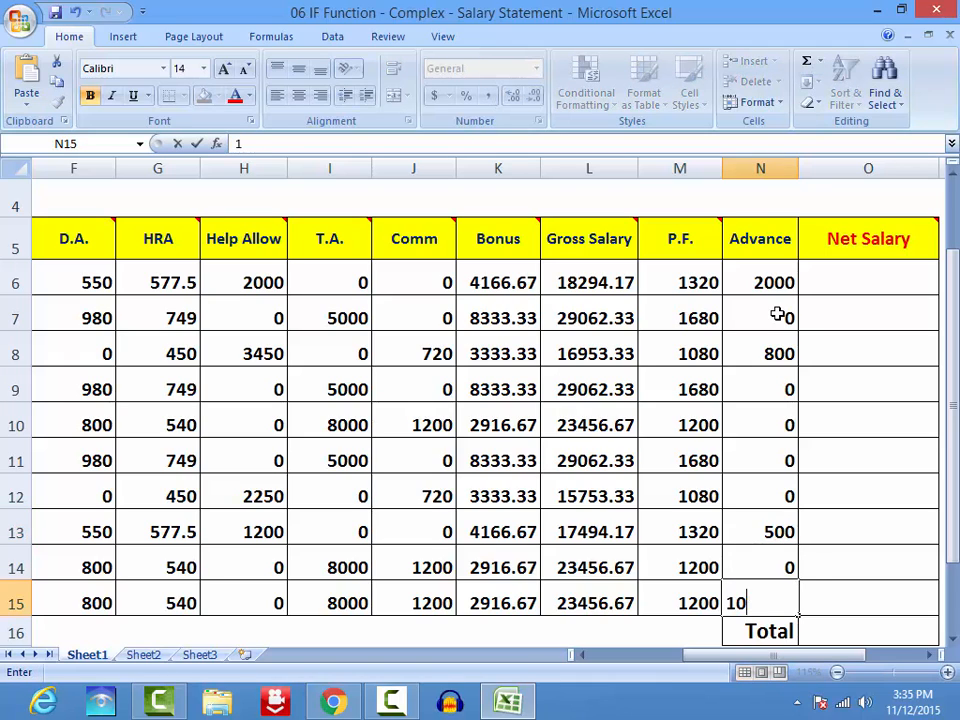
type("00")
Step: Copy the formula =L6-M6-N6 from the Net Salary header comment into cell O6 and fill it down to O15
left_click(866, 242)
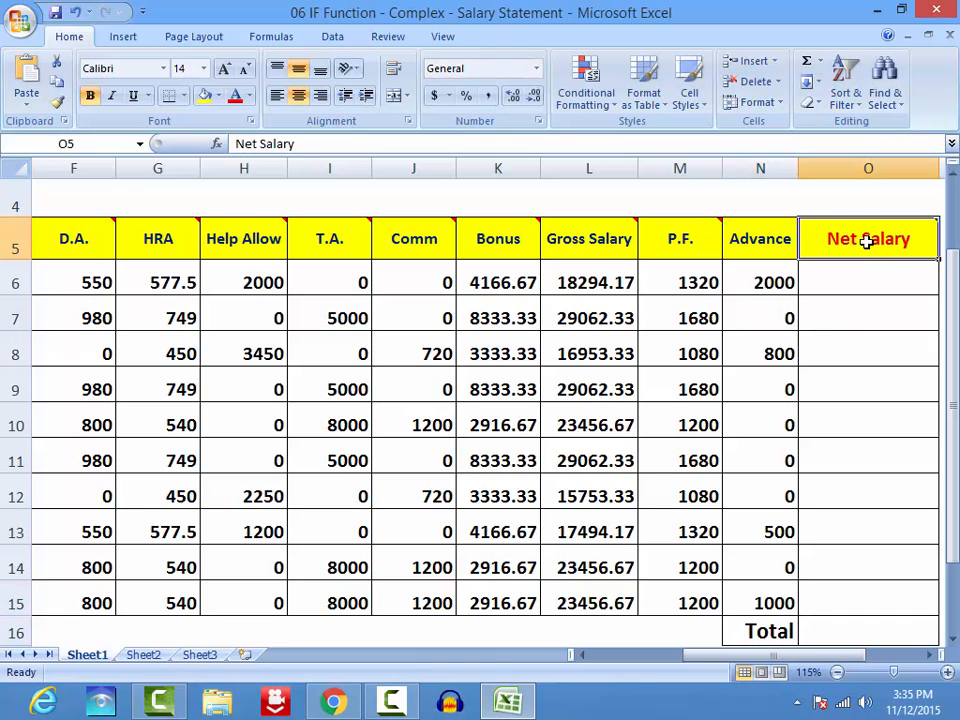
right_click(865, 243)
left_click(729, 446)
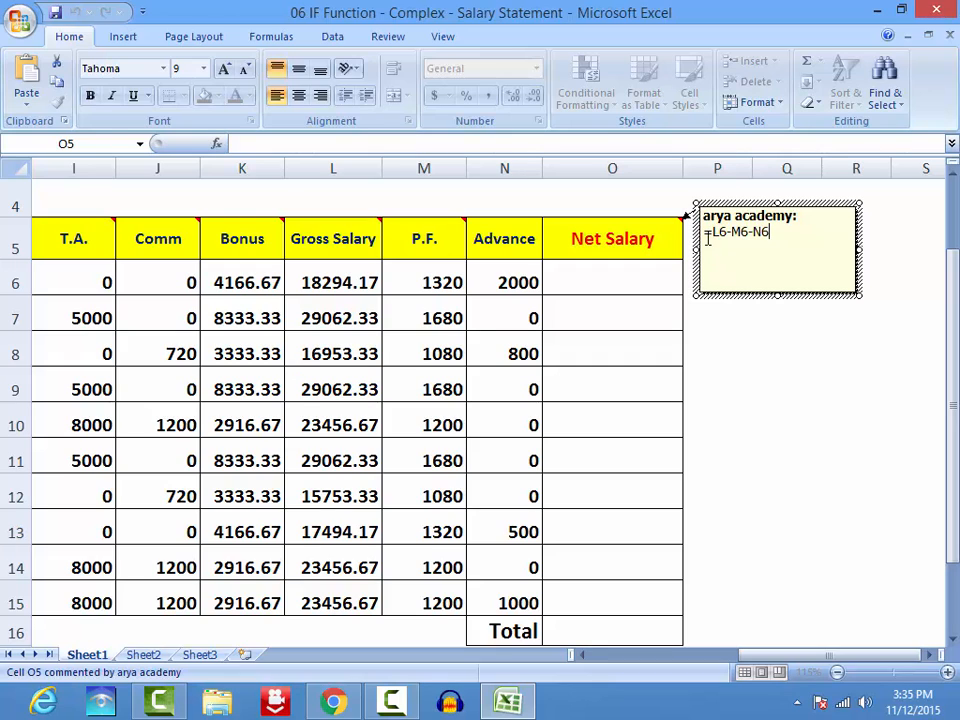
left_click_drag(707, 237, 775, 232)
right_click(745, 233)
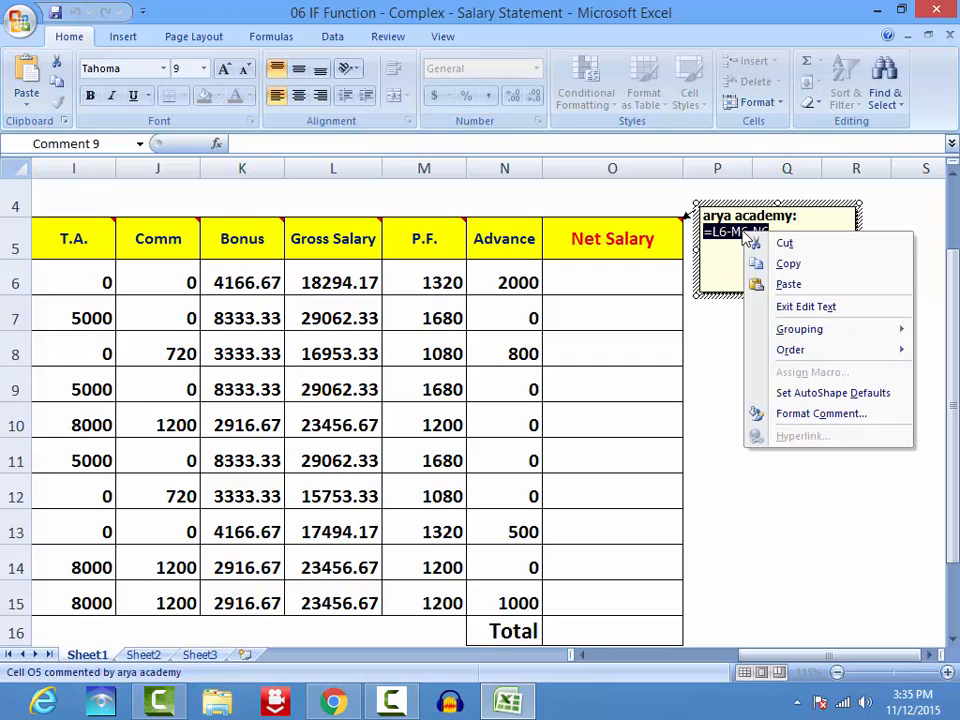
left_click(789, 264)
left_click(594, 276)
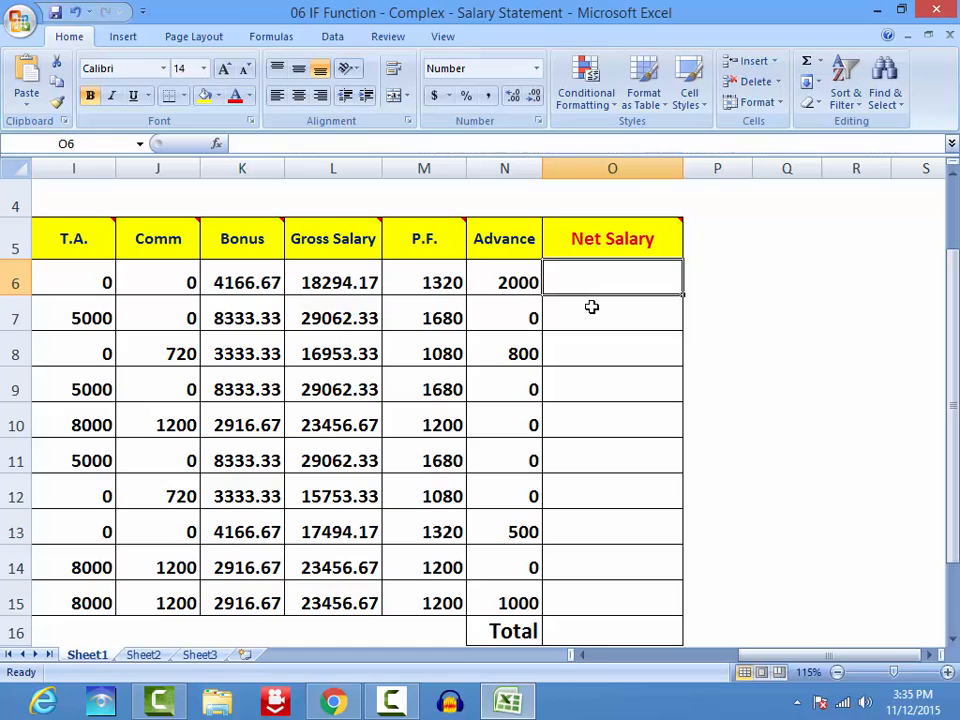
key("ctrl+v")
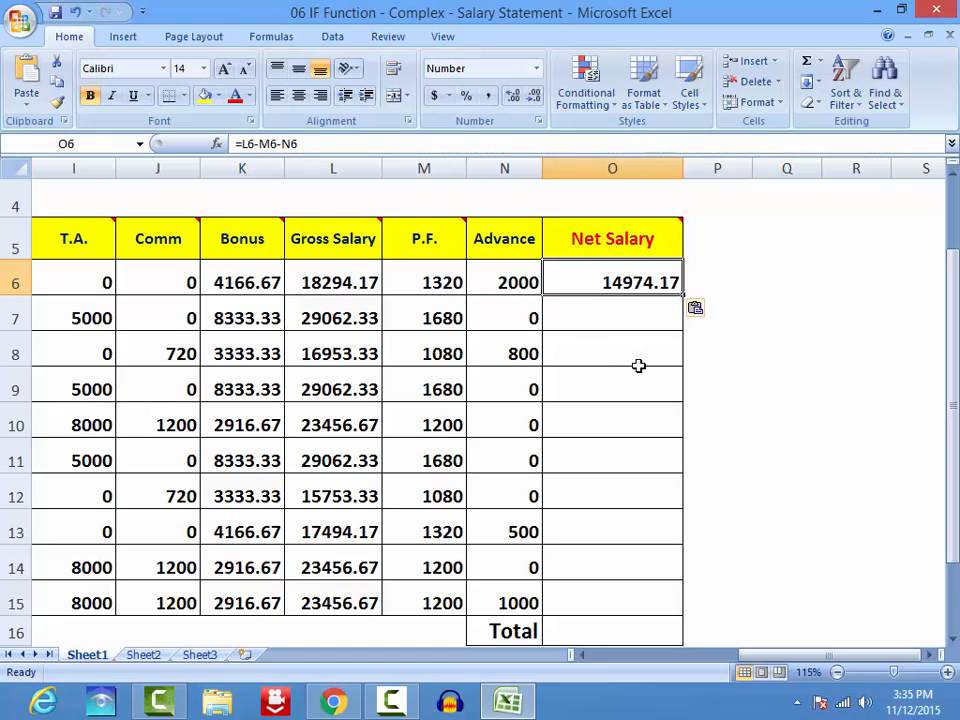
mouse_move(352, 254)
left_click_drag(686, 298, 648, 611)
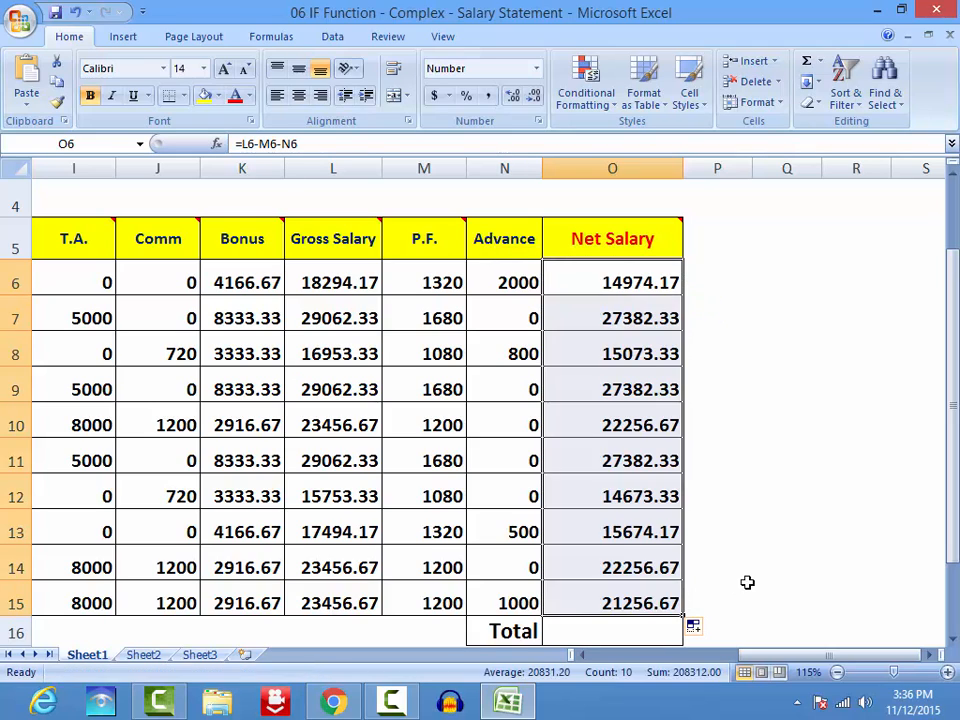
left_click(748, 588)
Step: Enter the formula =SUM(O6:O15) in the Total cell O16 below the Net Salary column
scroll(747, 581, "down", 2)
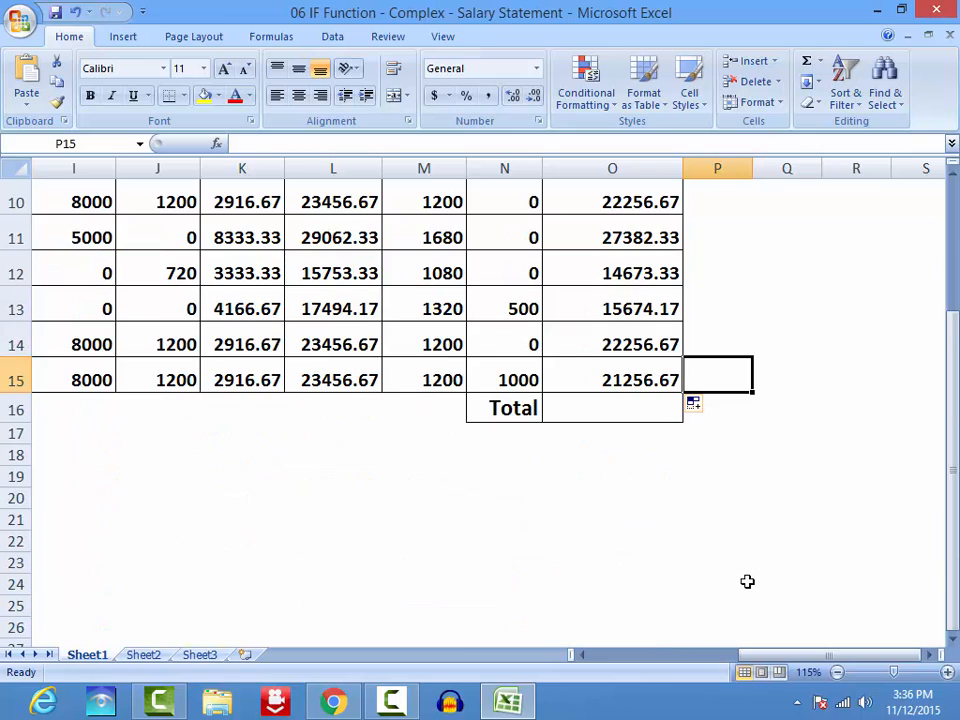
left_click(616, 413)
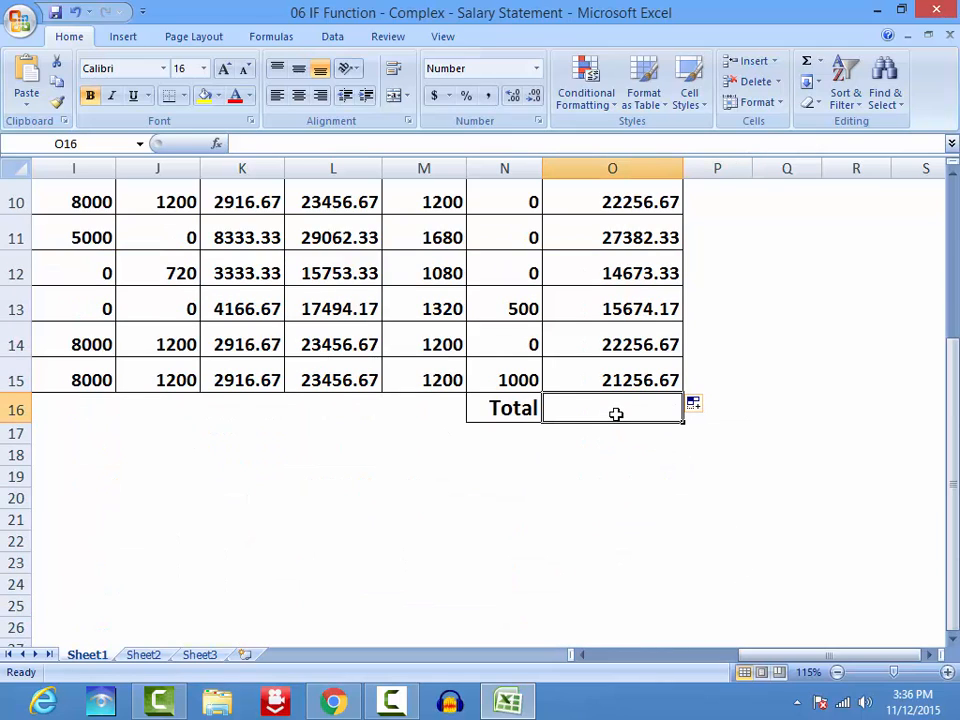
type("=SU")
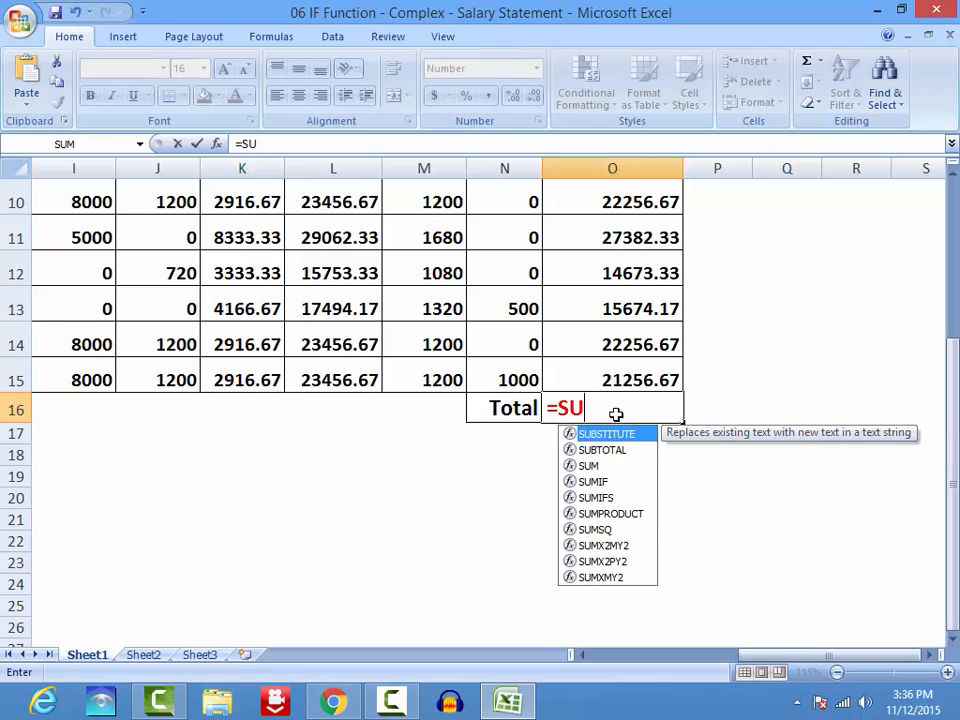
type("M(")
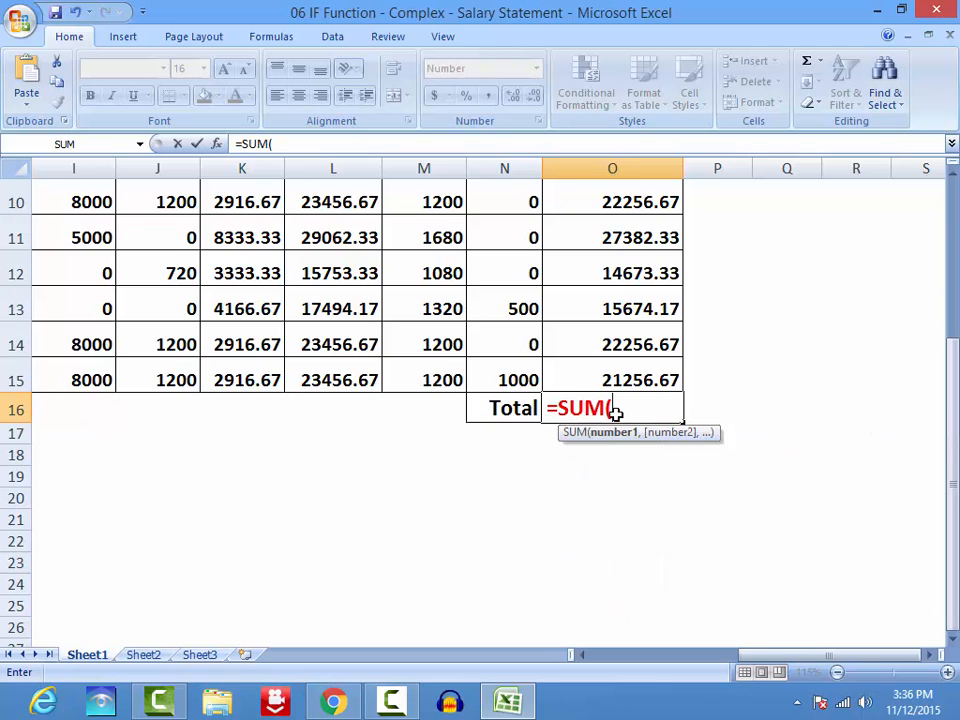
scroll(737, 382, "up", 3)
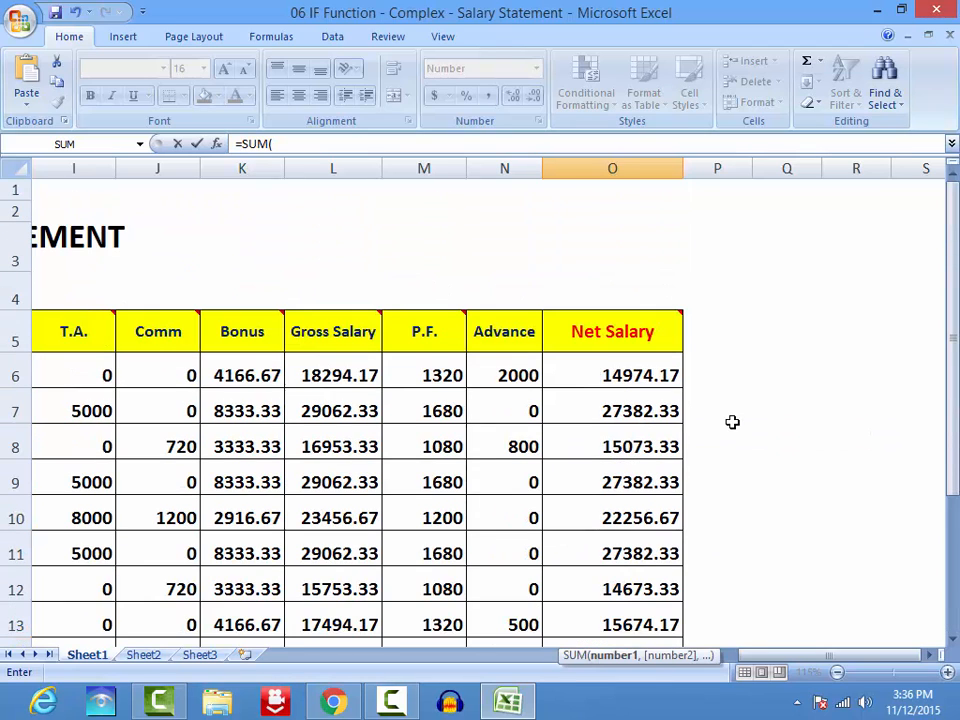
left_click(635, 378)
scroll(668, 454, "down", 4)
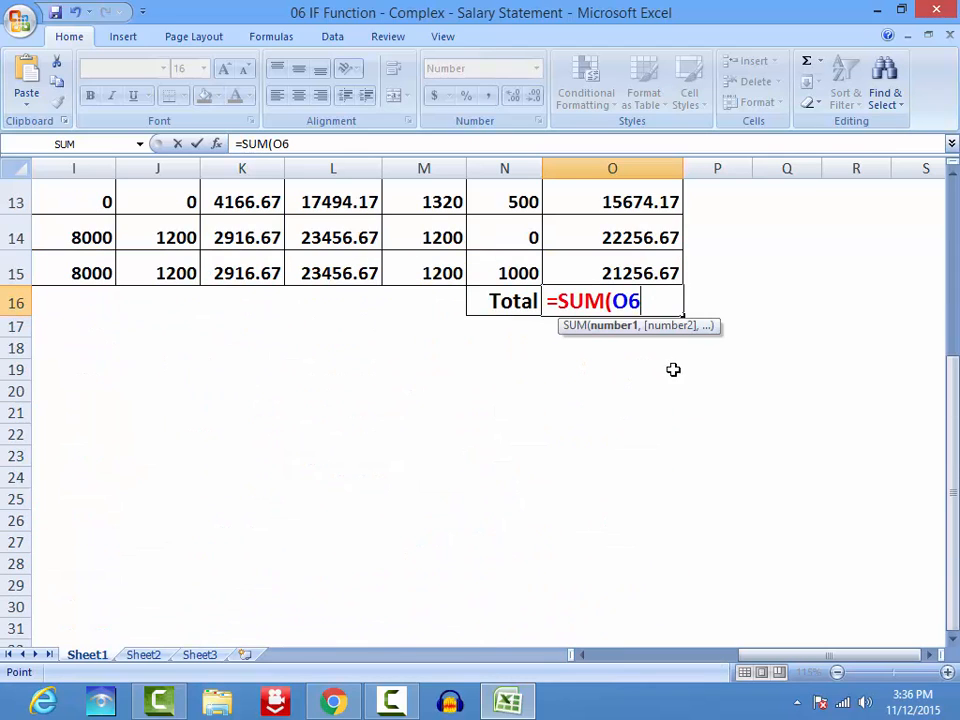
key("F8")
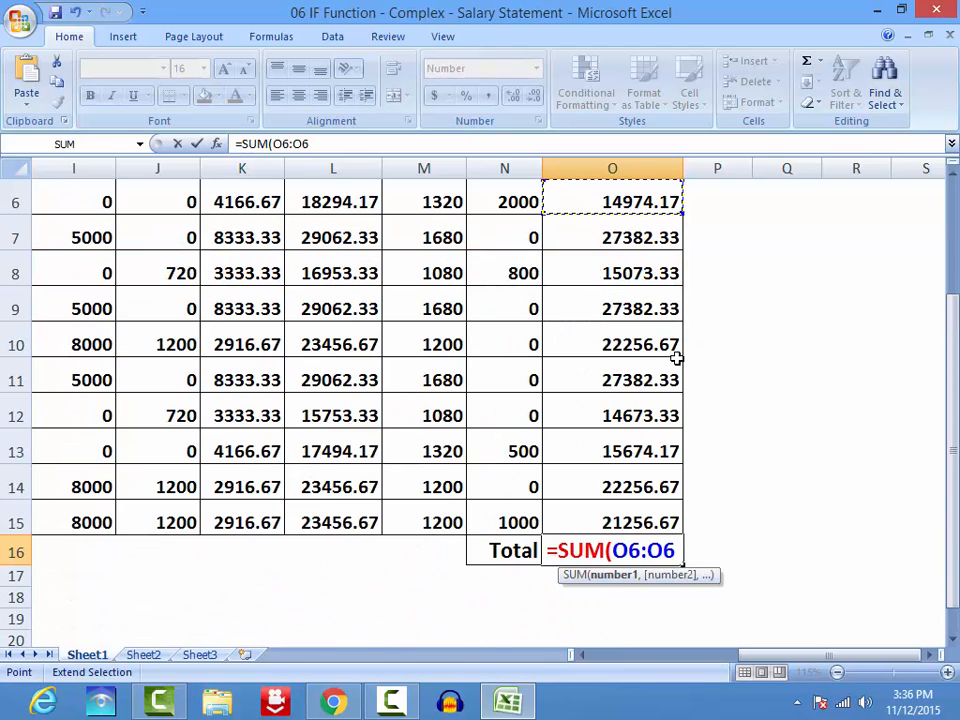
left_click(648, 522)
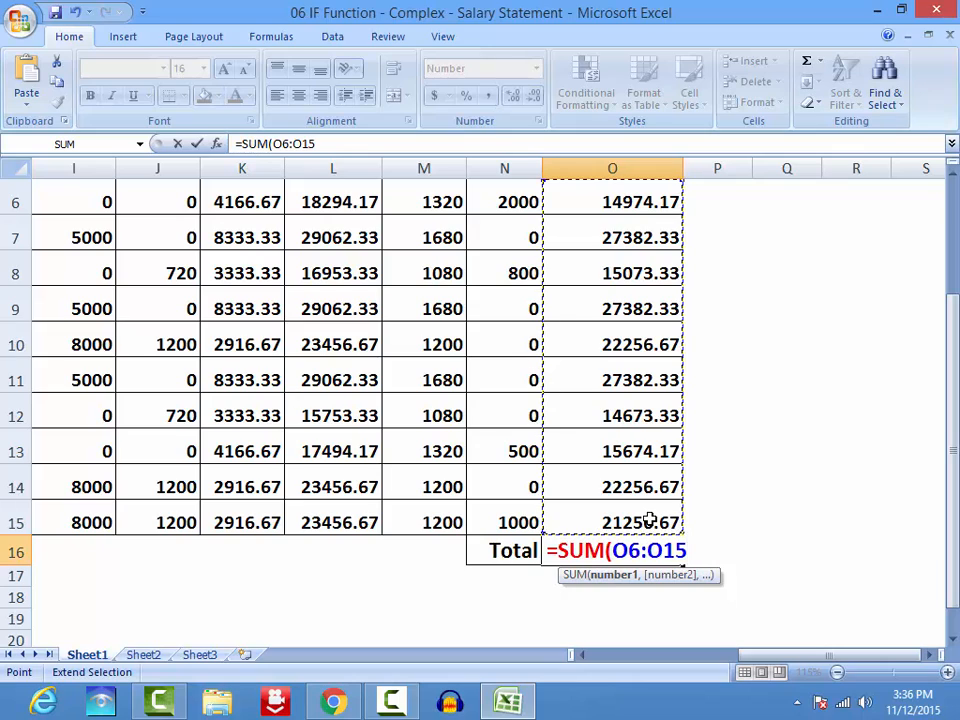
type(")")
key("Return")
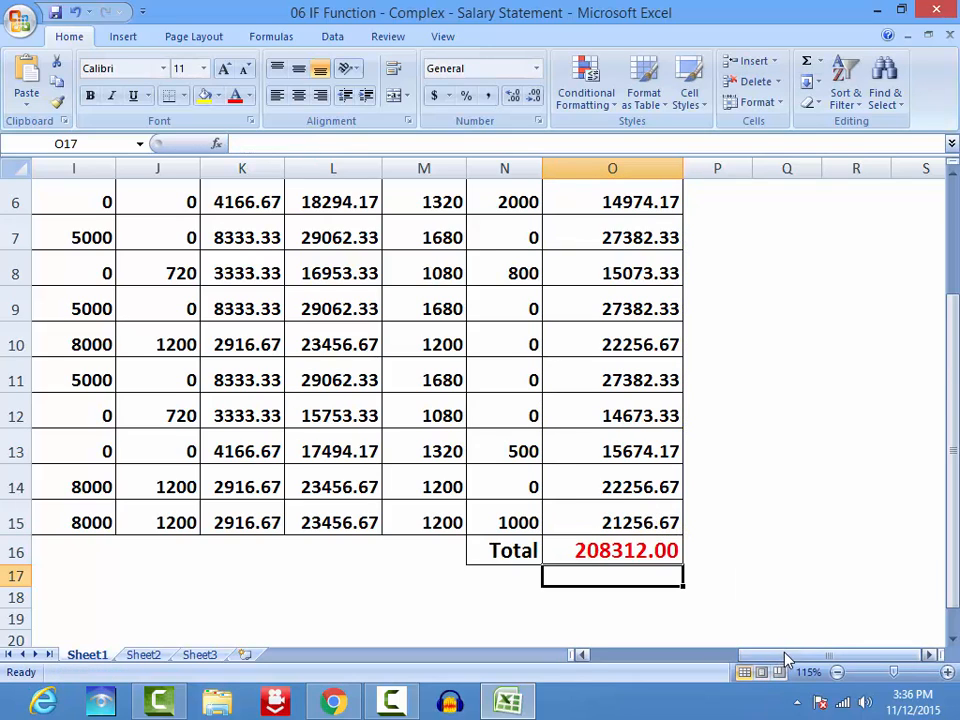
left_click_drag(786, 660, 632, 655)
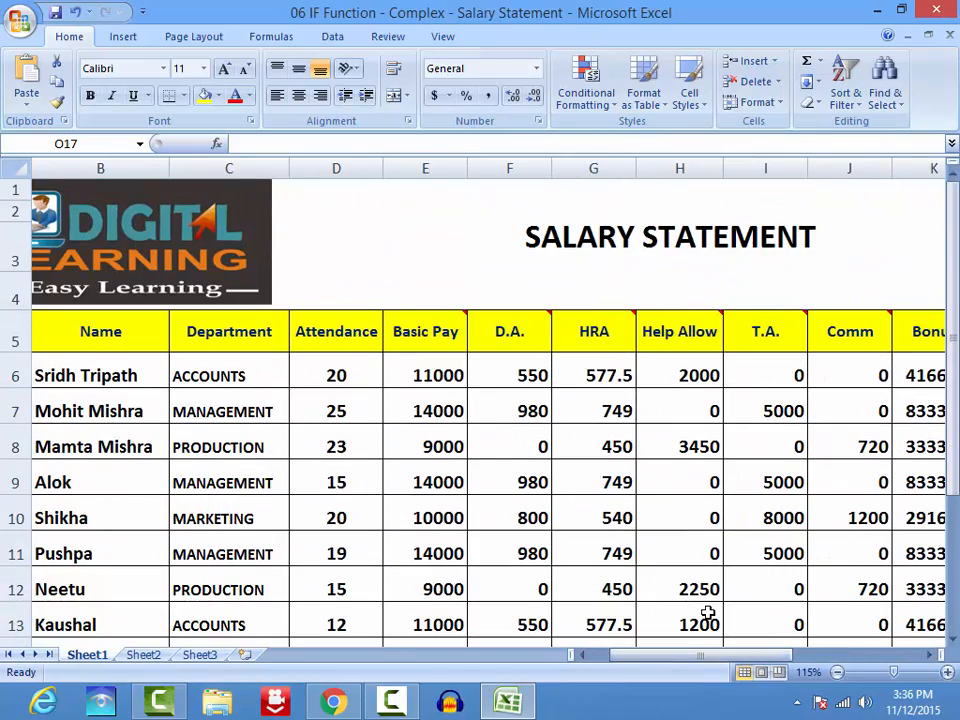
left_click_drag(698, 658, 745, 658)
scroll(804, 611, "down", 4)
scroll(830, 650, "up", 1)
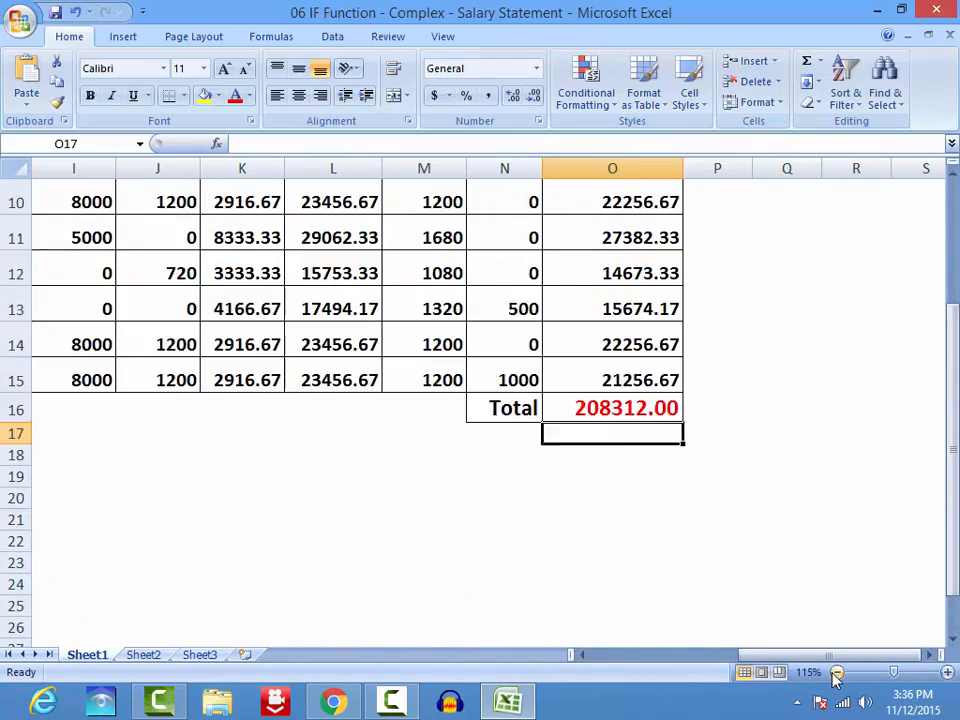